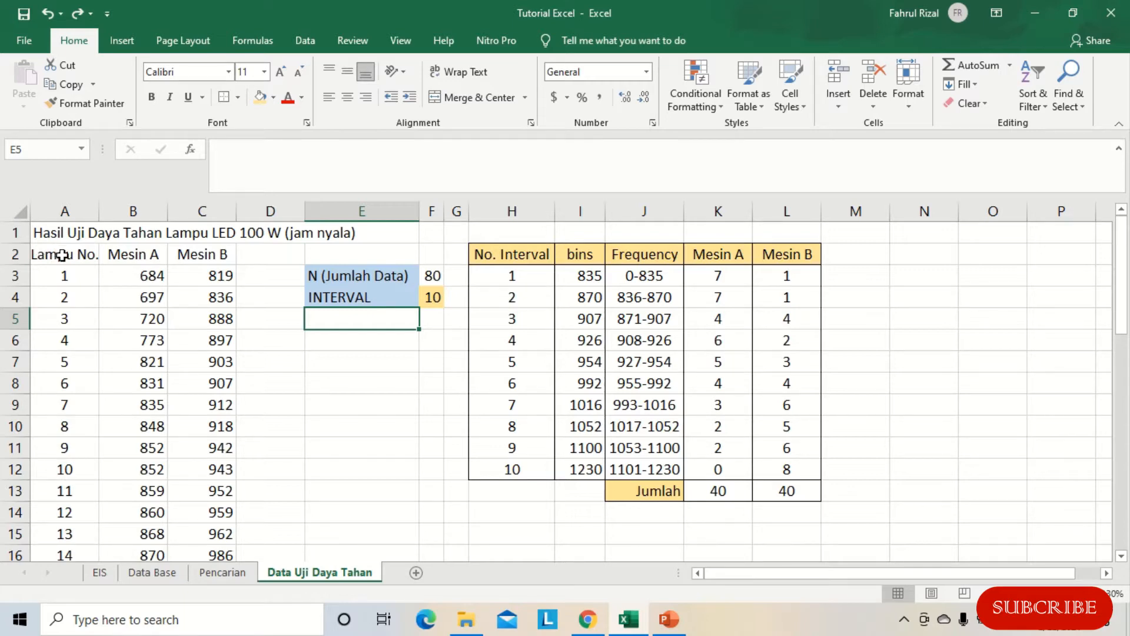
- Examine the LED lamp endurance data for Mesin A and Mesin B from the headers down to row 42
left_click(110, 257)
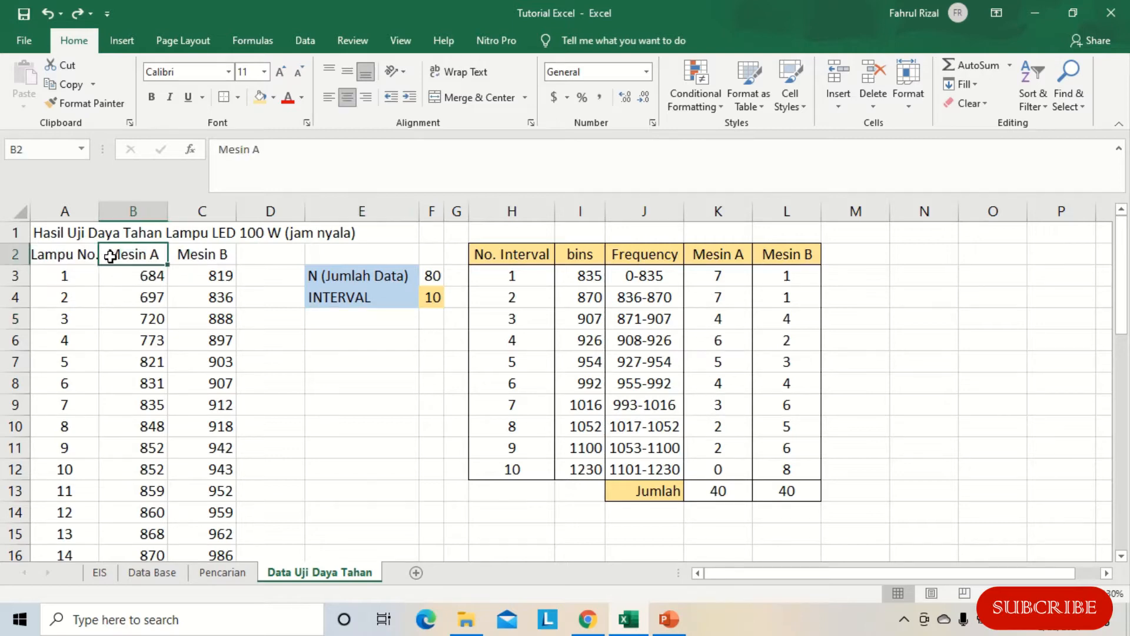
left_click(232, 256)
left_click(267, 260)
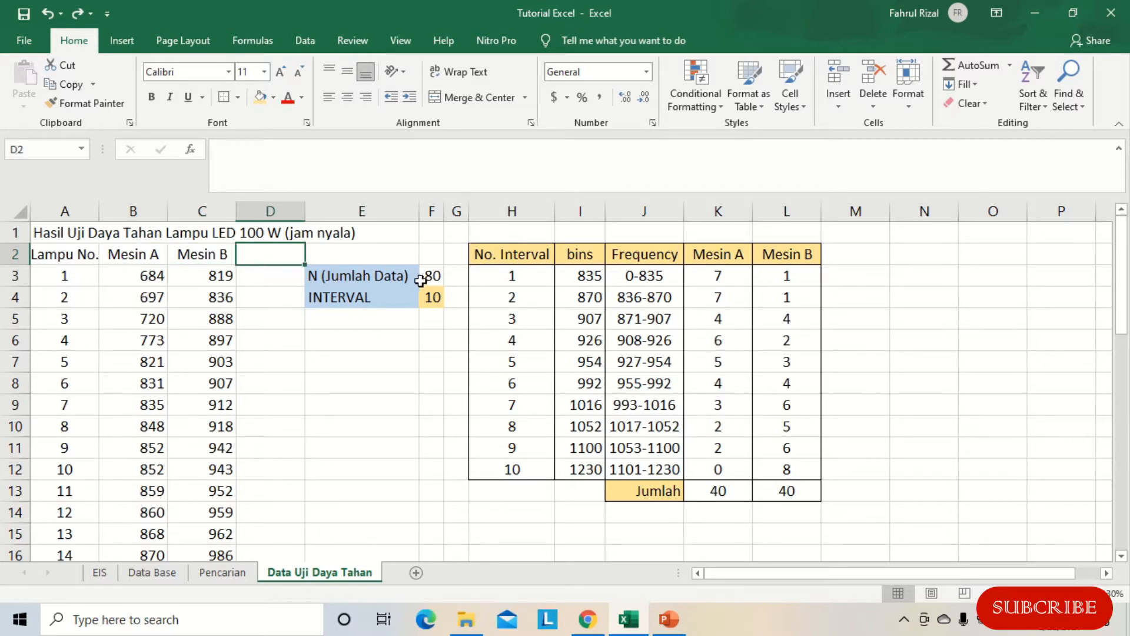
left_click(153, 275)
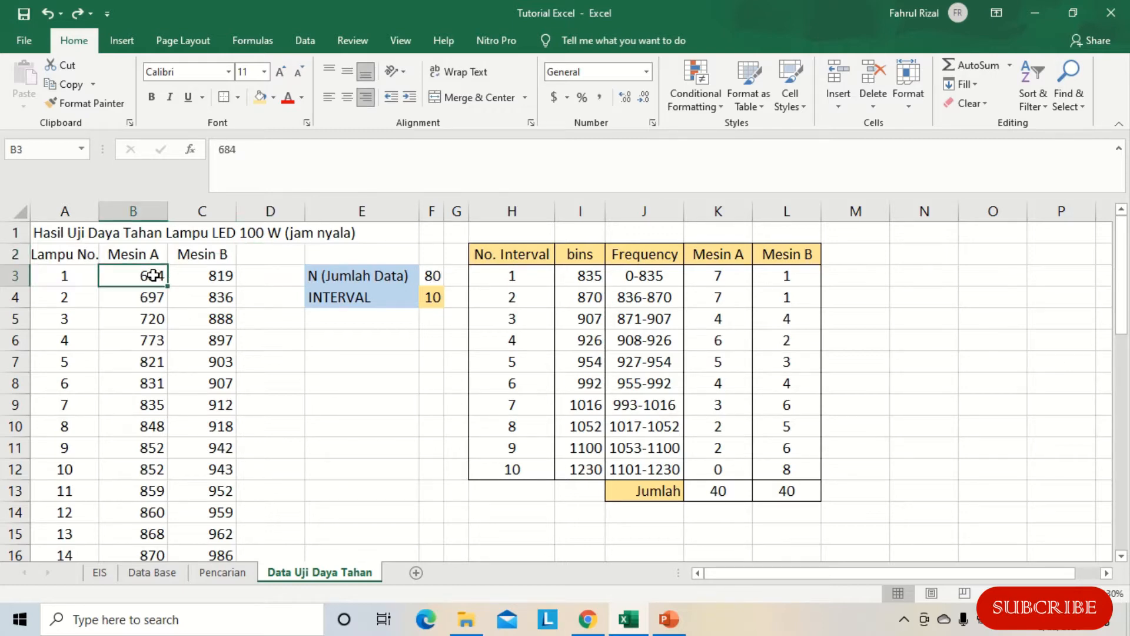
key("ctrl+shift+Down")
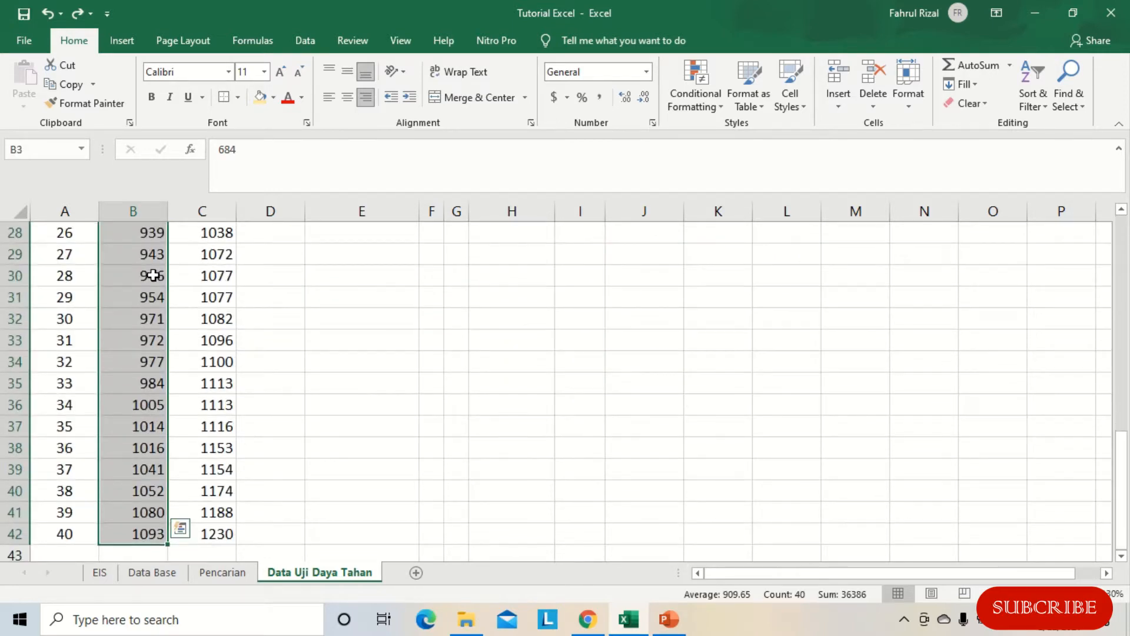
left_click(64, 535)
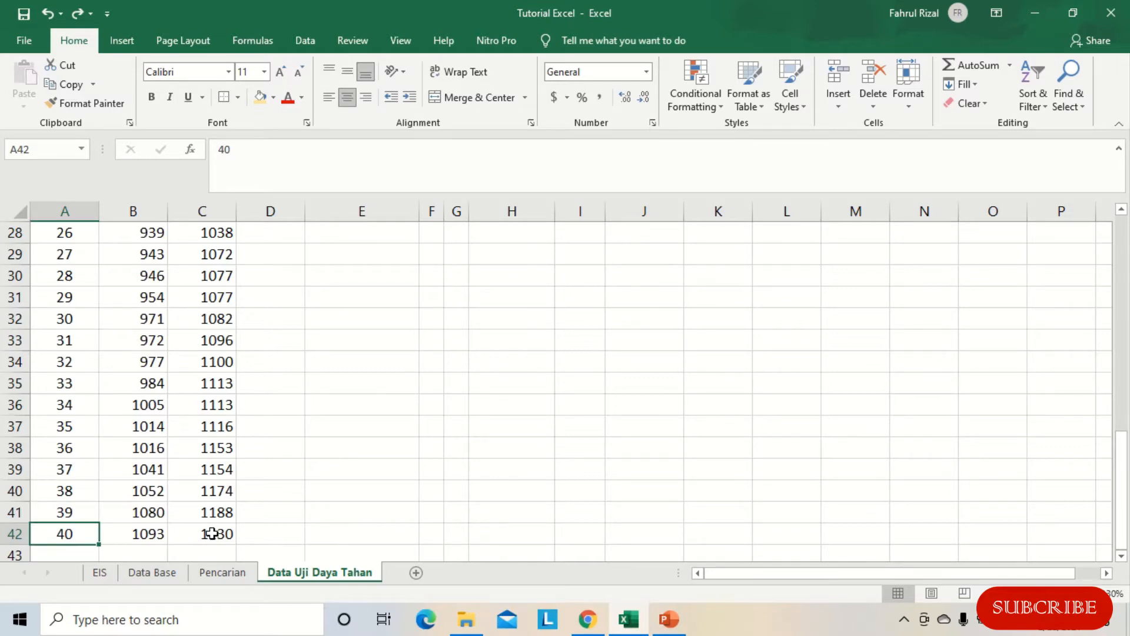
key("ctrl+Home")
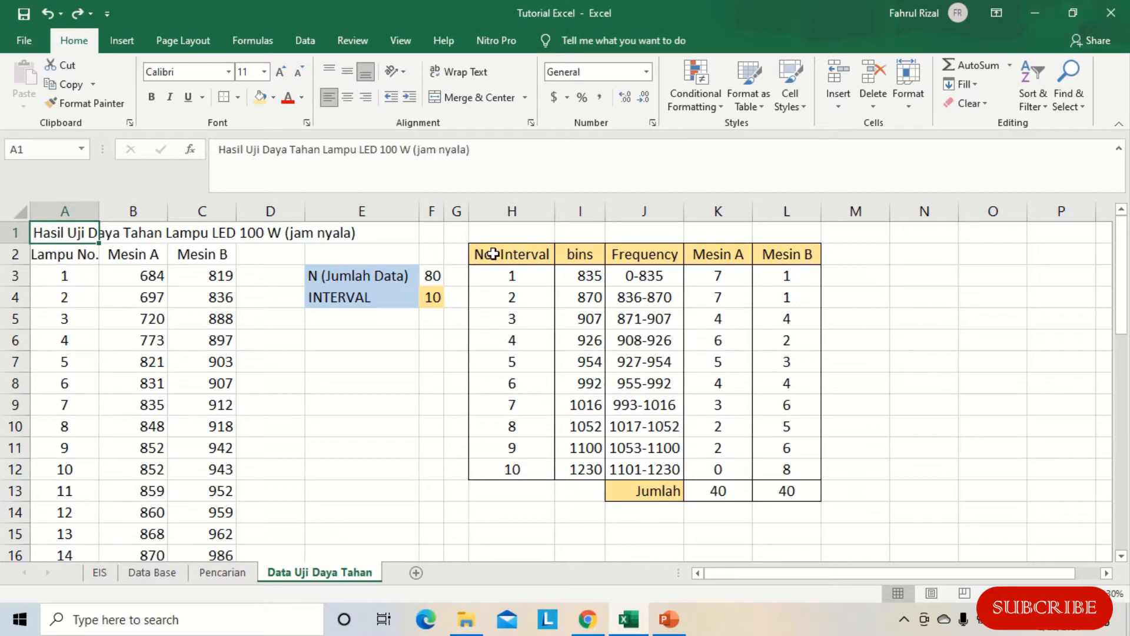
- Examine the completed frequency table, checking the range formulas and the Mesin A and Mesin B counts in the first, second and last intervals
left_click_drag(493, 254, 793, 495)
left_click(874, 295)
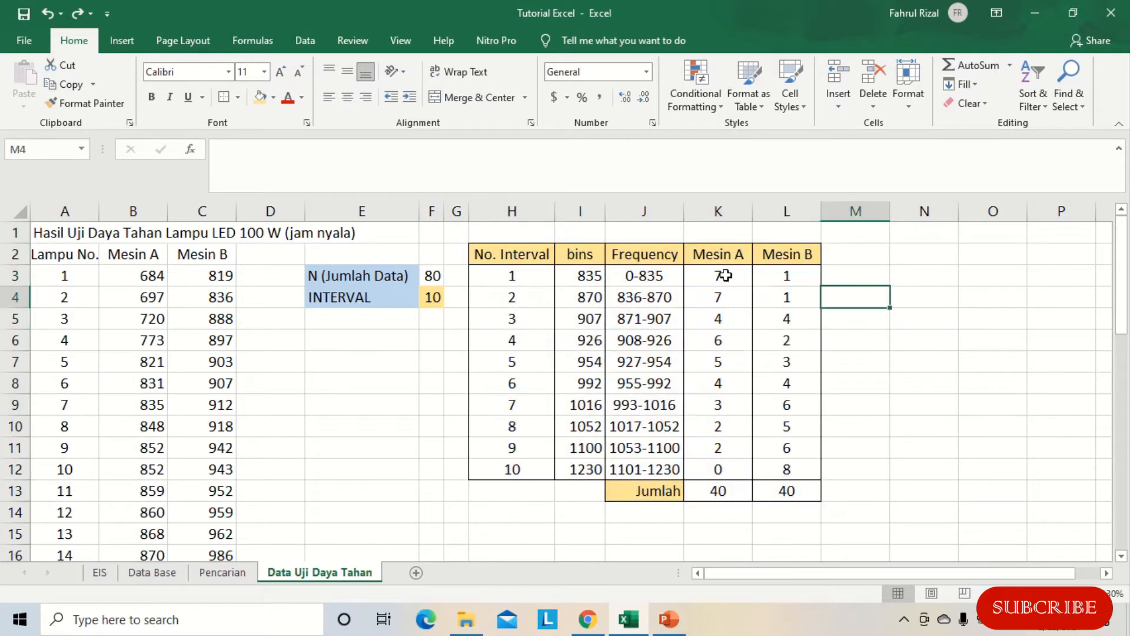
left_click(623, 280)
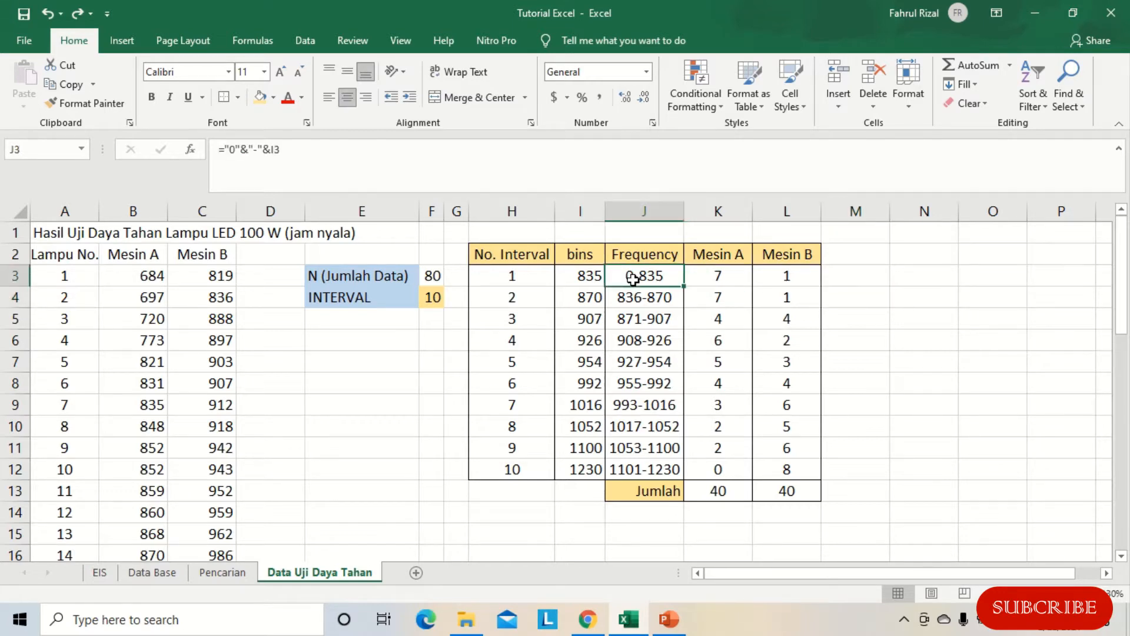
left_click(741, 277)
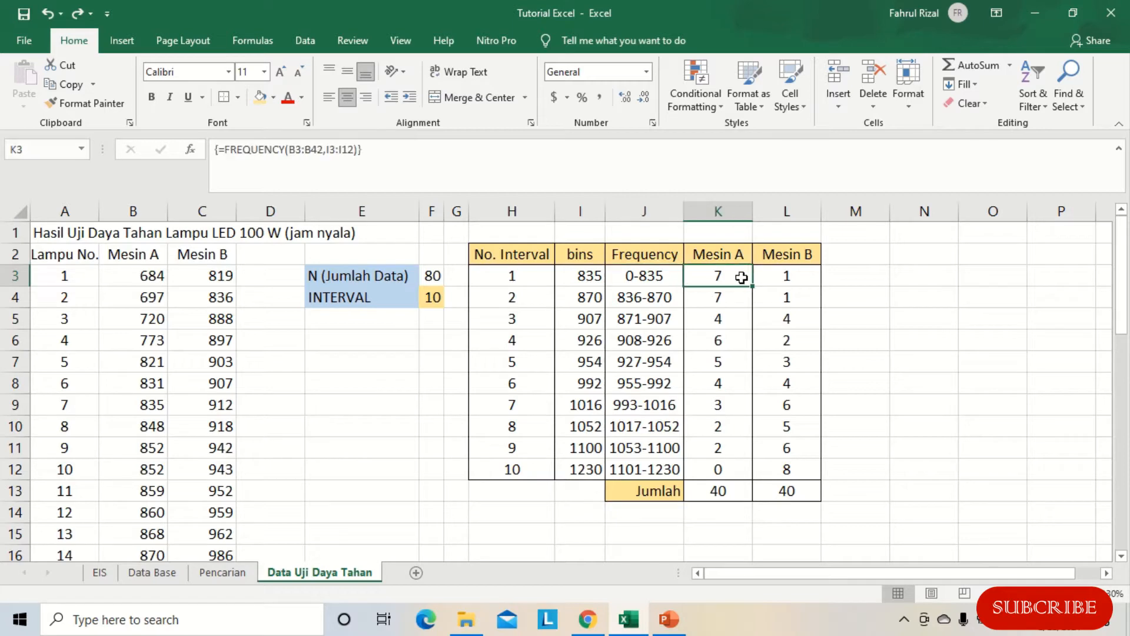
left_click(805, 281)
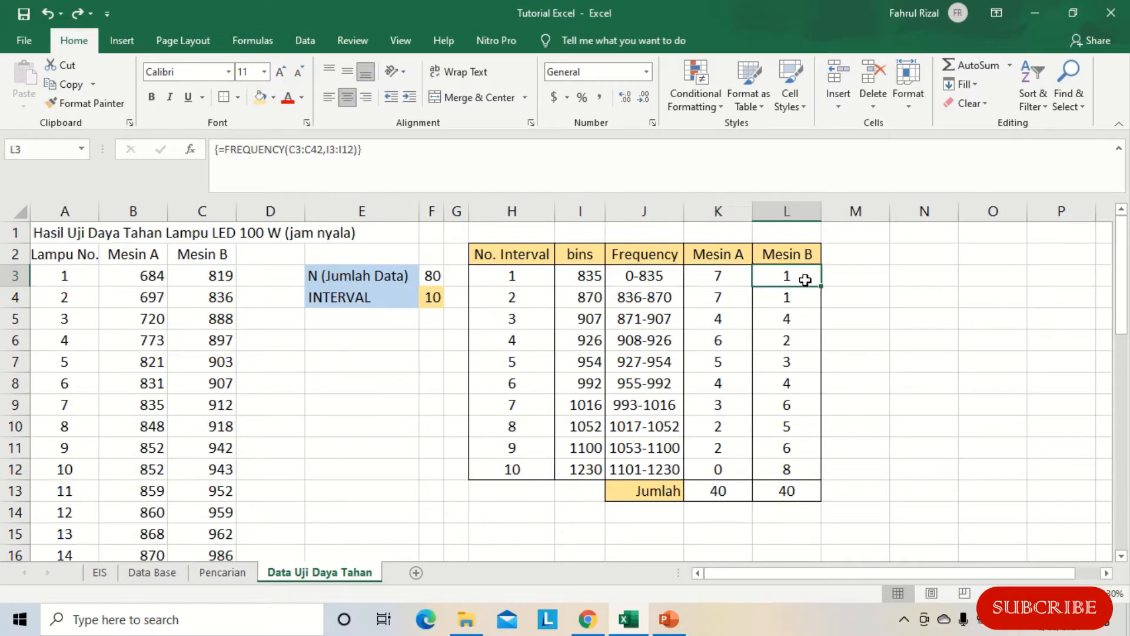
left_click(671, 301)
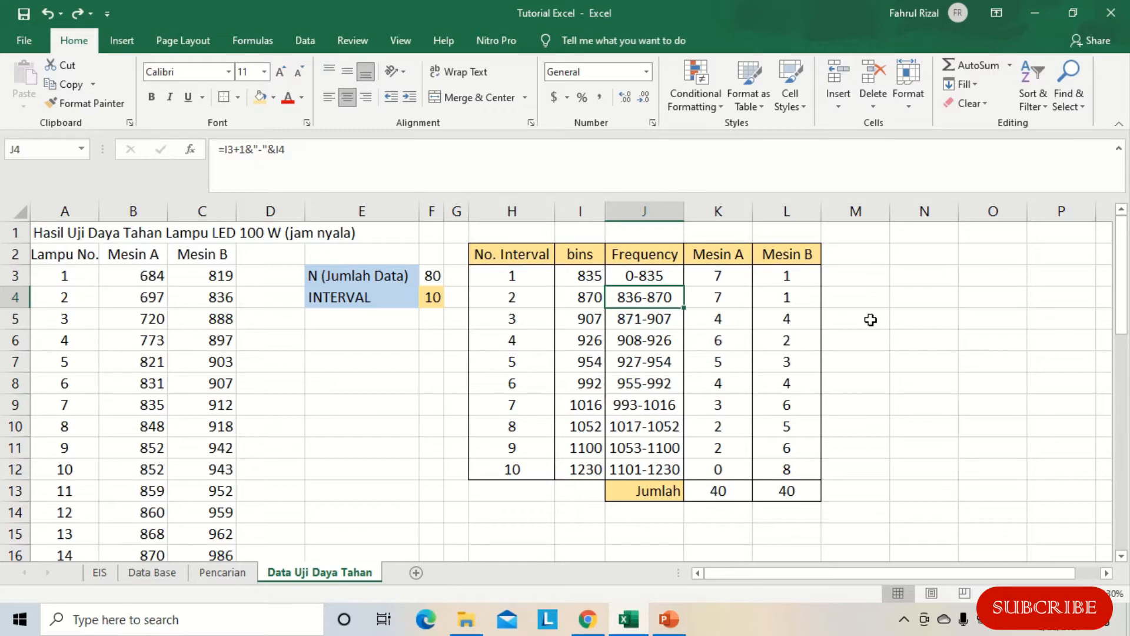
left_click(741, 296)
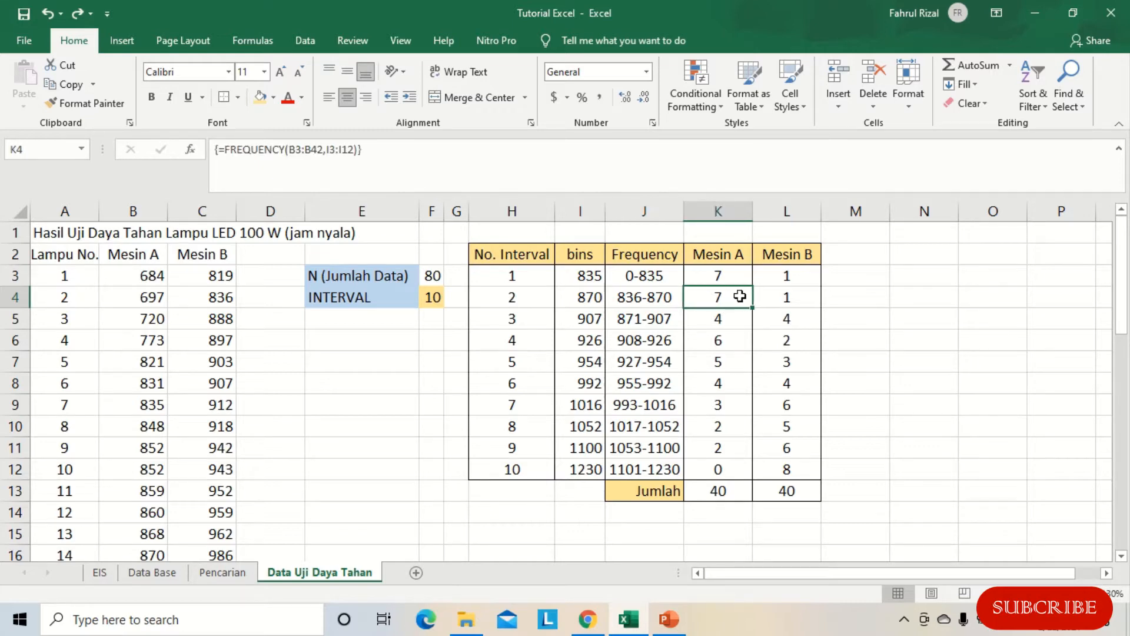
left_click(798, 300)
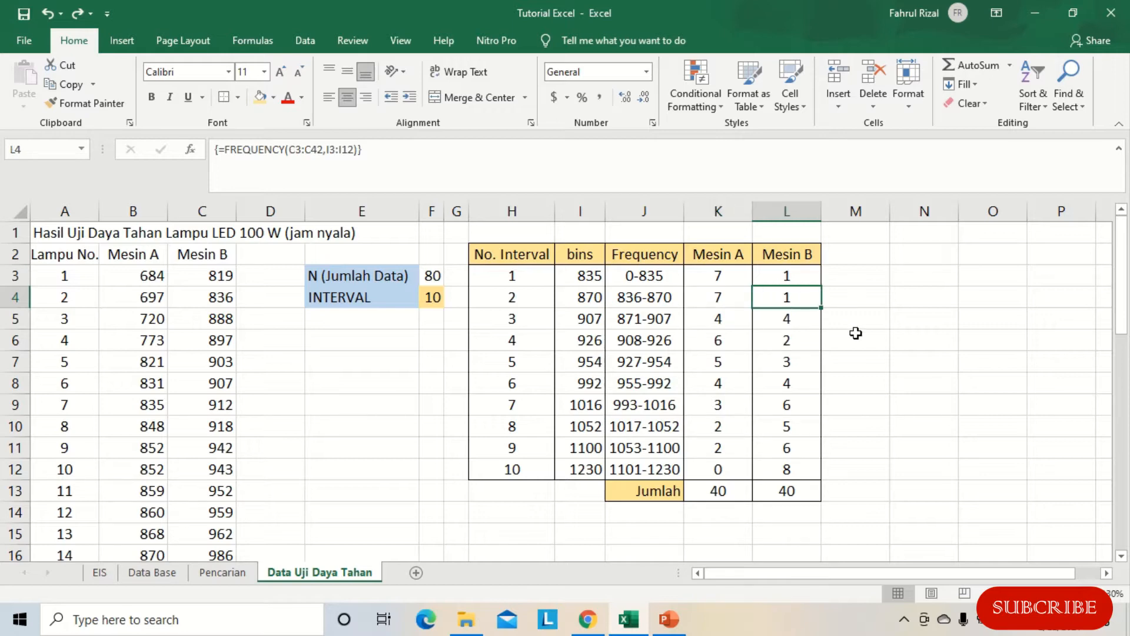
left_click(801, 470)
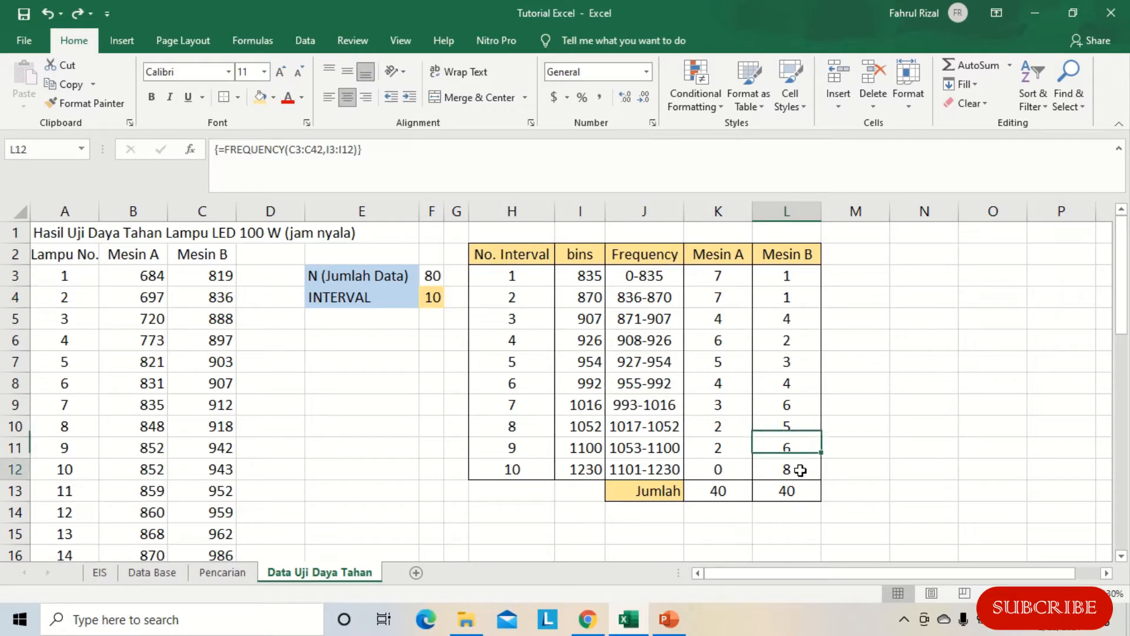
left_click(742, 469)
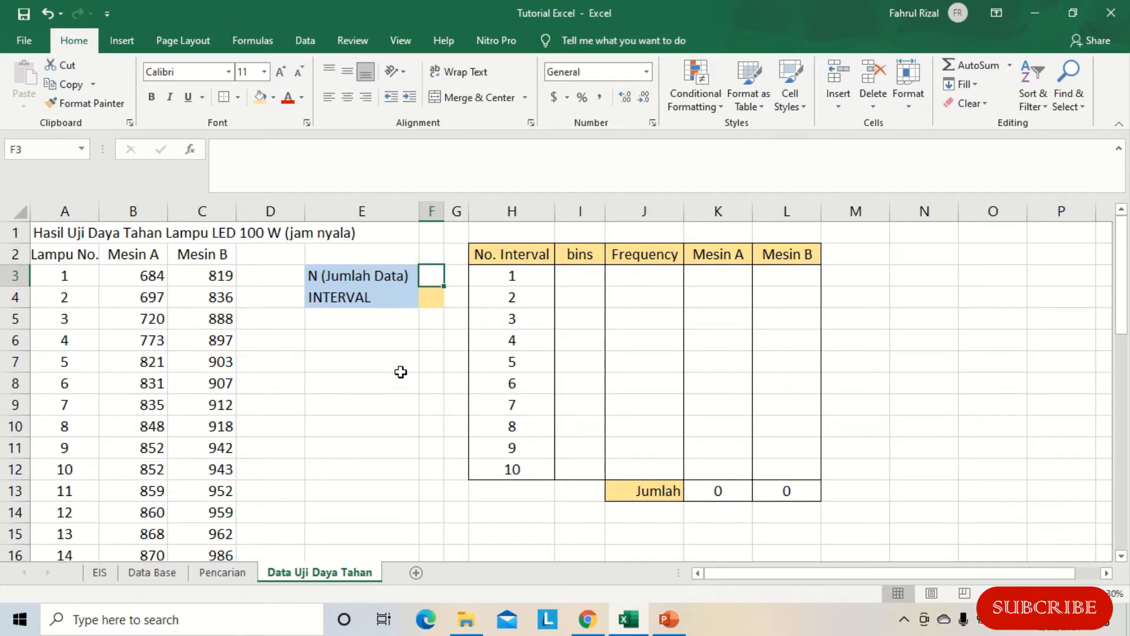
- Enter =COUNT(B3:C42) in F3 as the number of data points and set INTERVAL in F4 to 10
type("=")
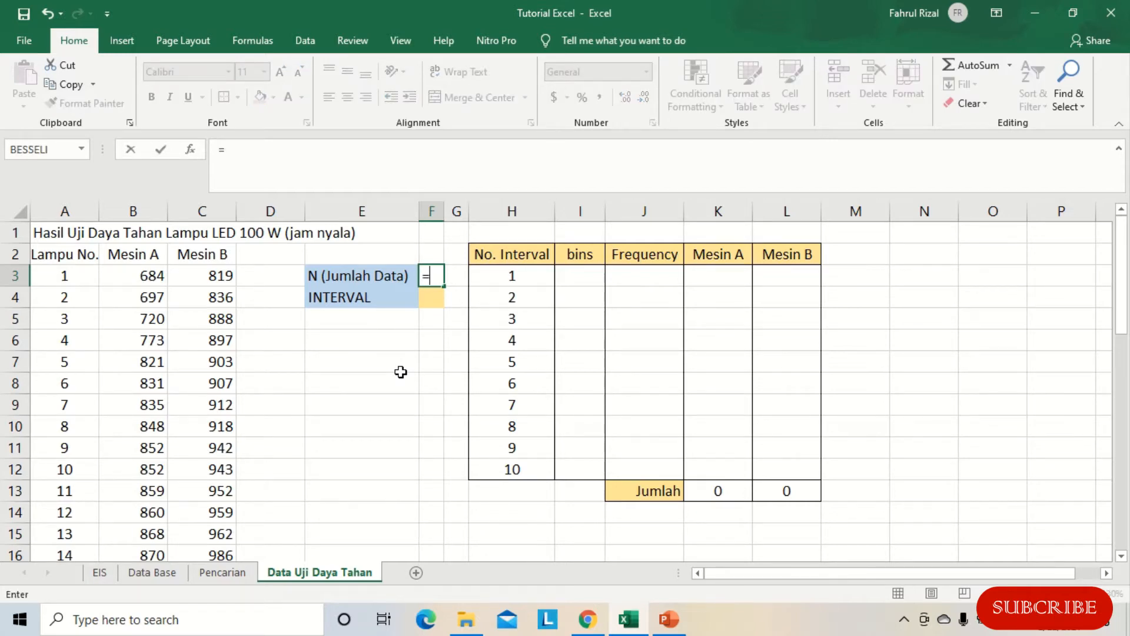
type("c")
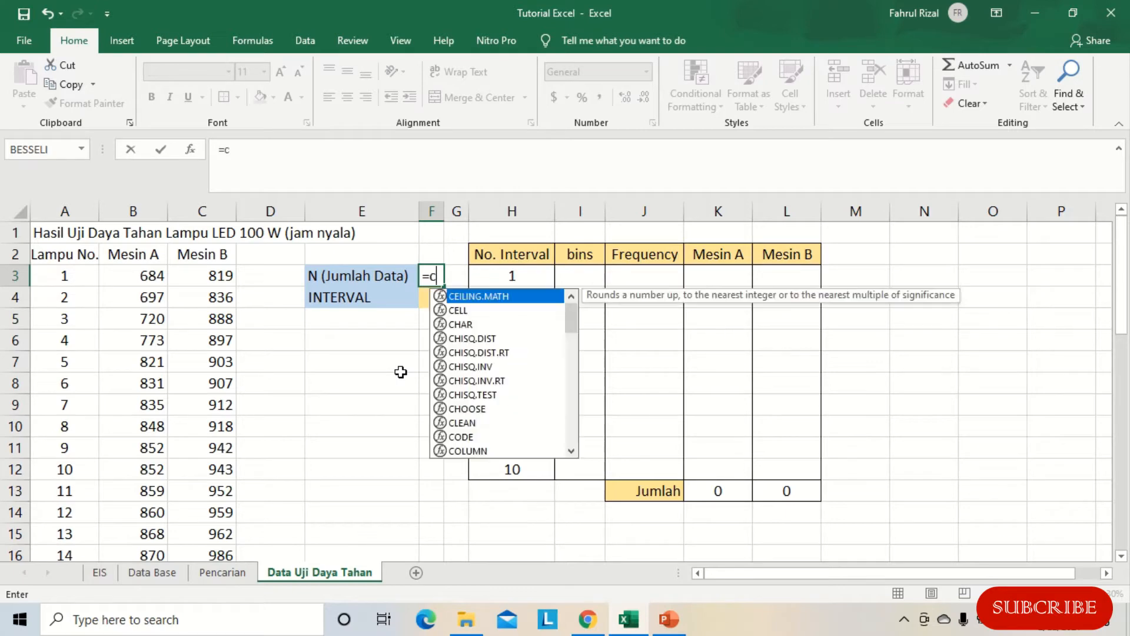
type("ount(")
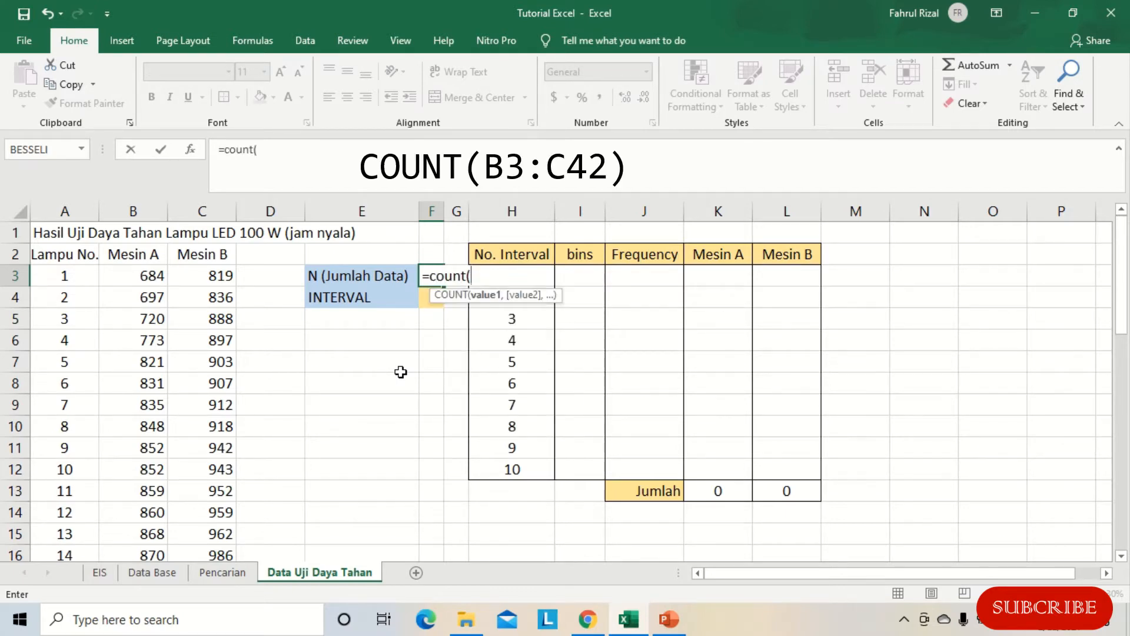
left_click(152, 278)
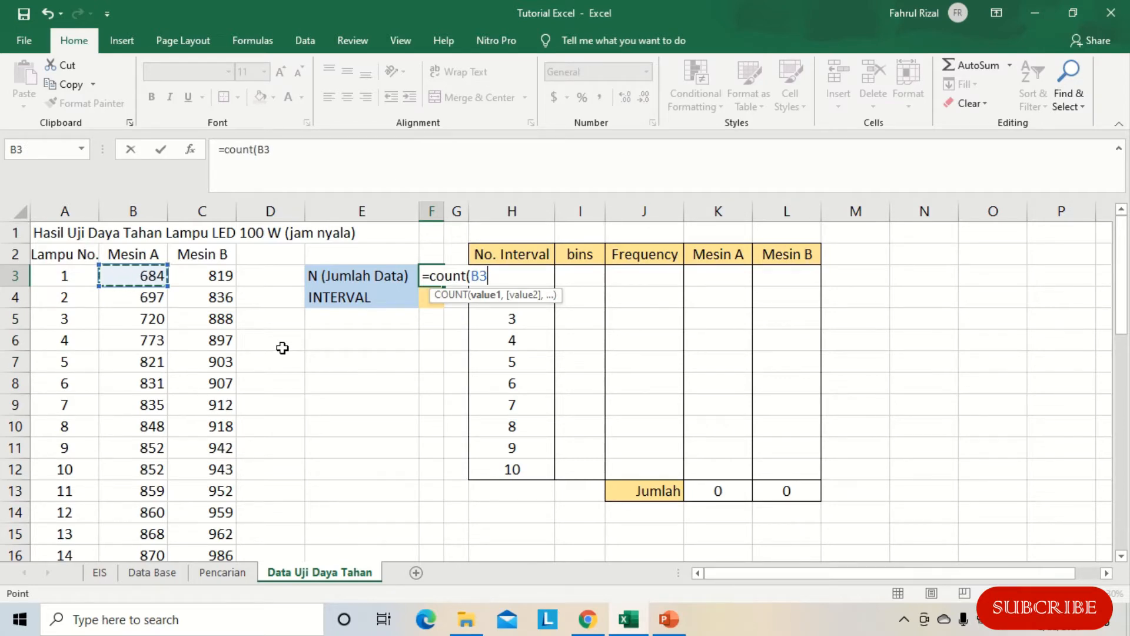
key("ctrl+shift+Down")
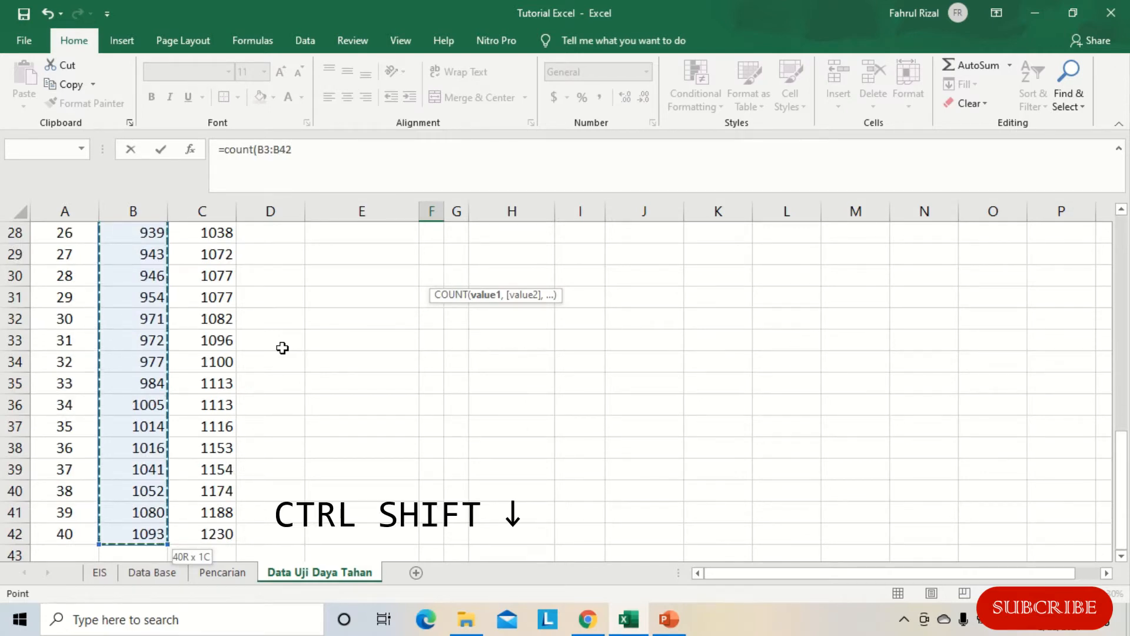
key("shift+Right")
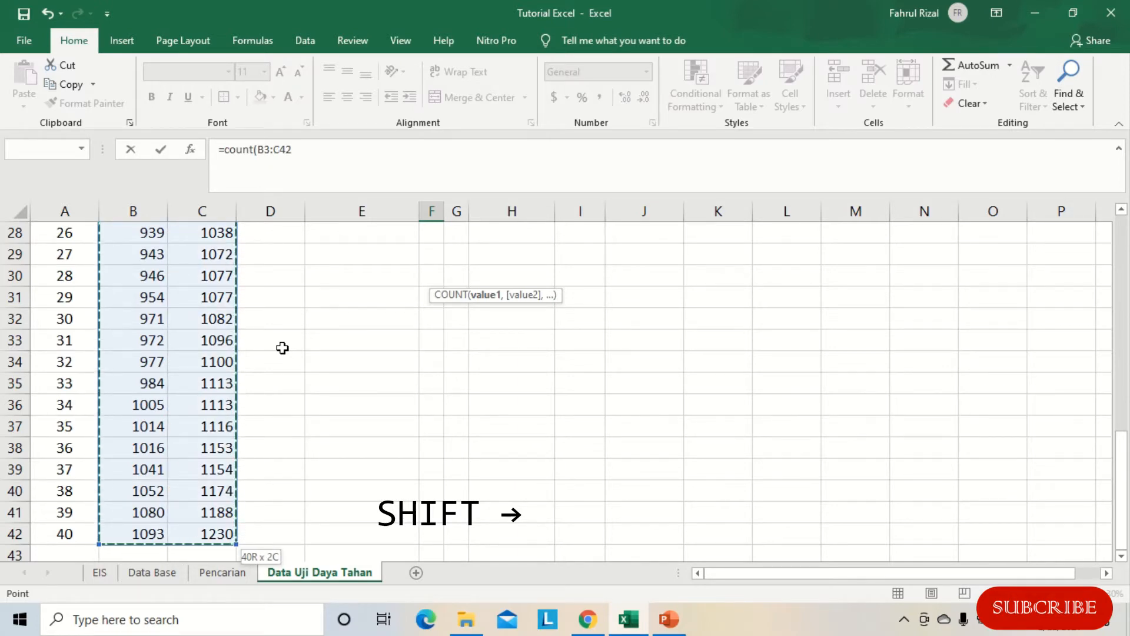
type(")")
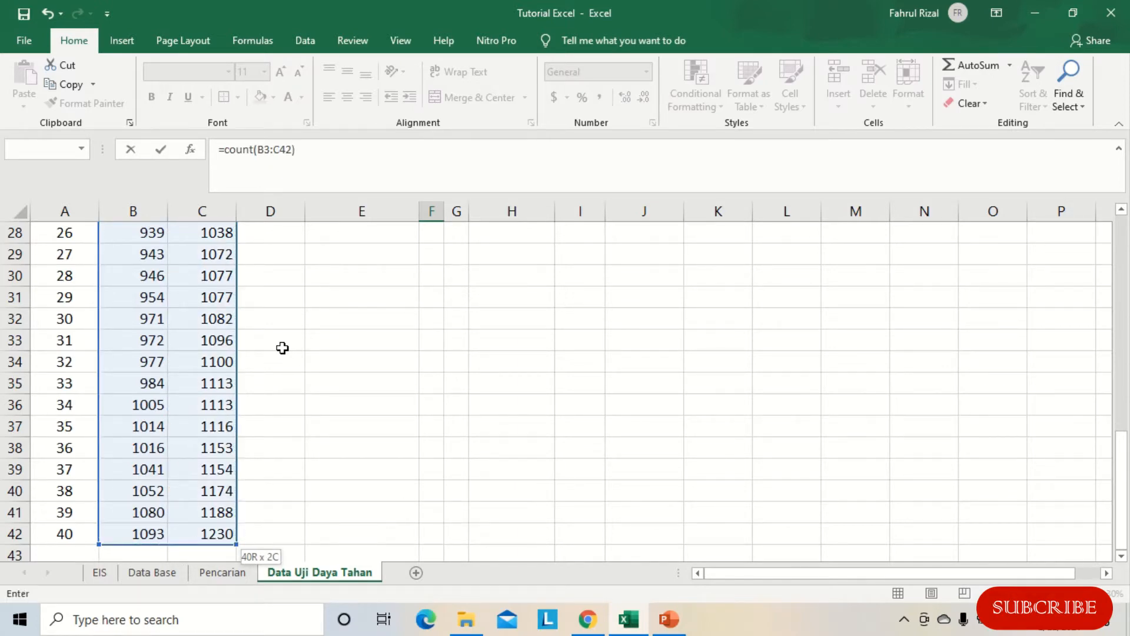
key("Return")
scroll(384, 340, "up", 1)
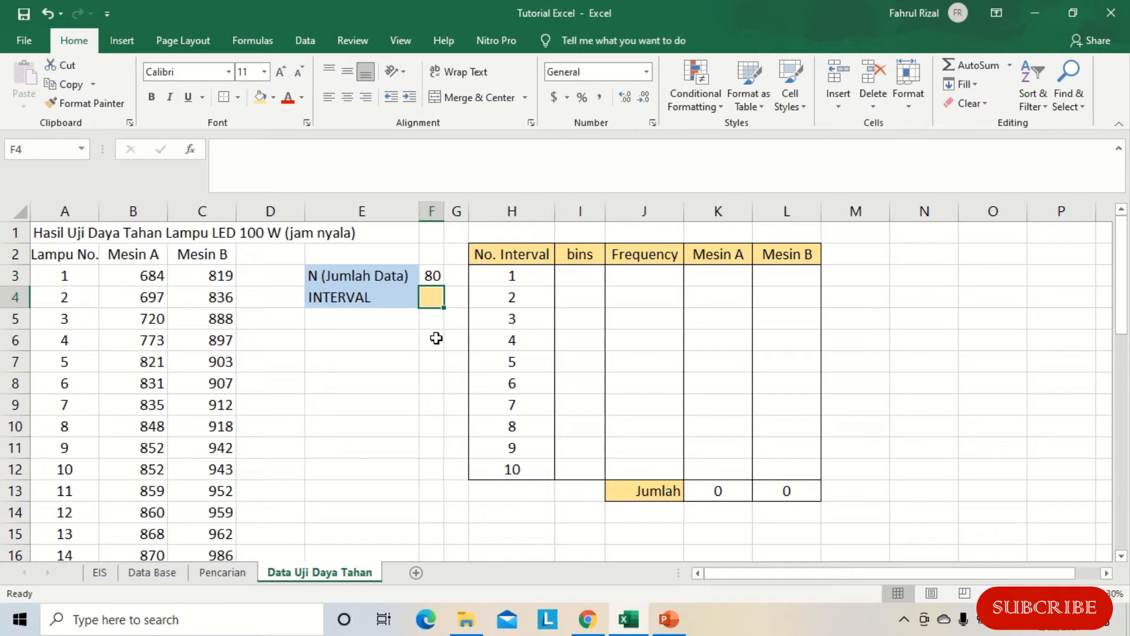
type("10")
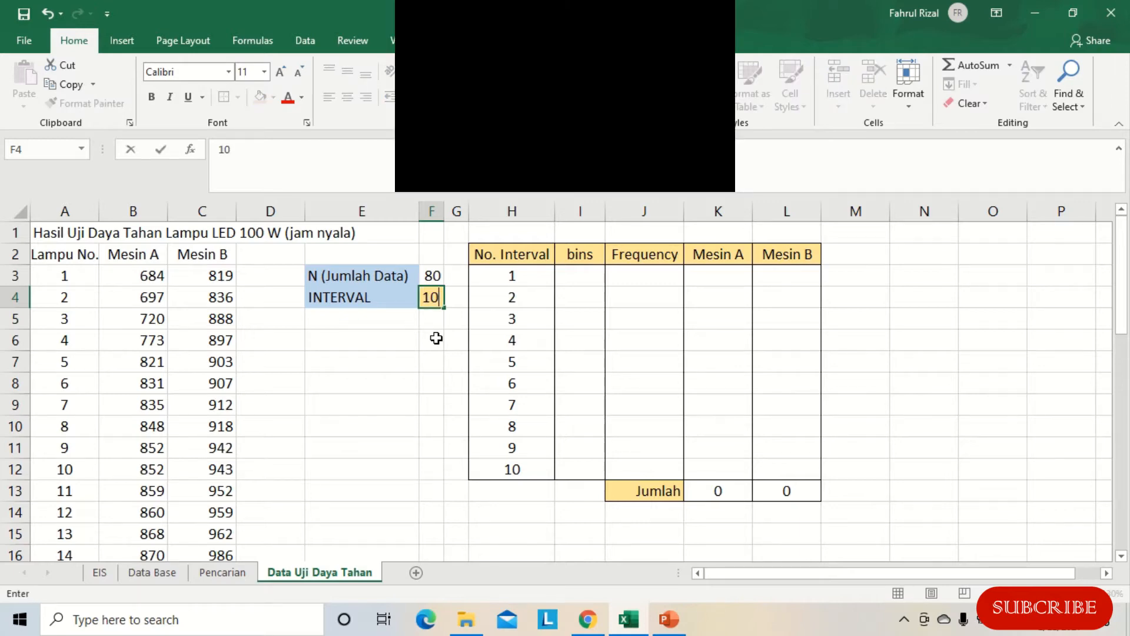
key("Return")
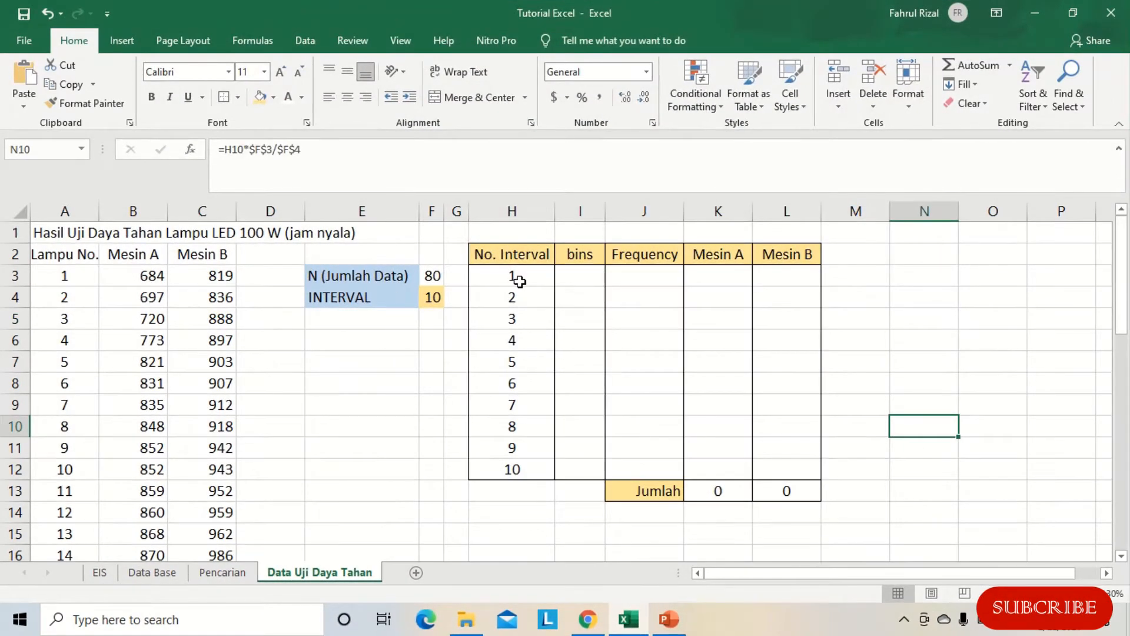
- Start a SMALL formula in I3, the first bins cell, with B3:C42 as its array
left_click(588, 279)
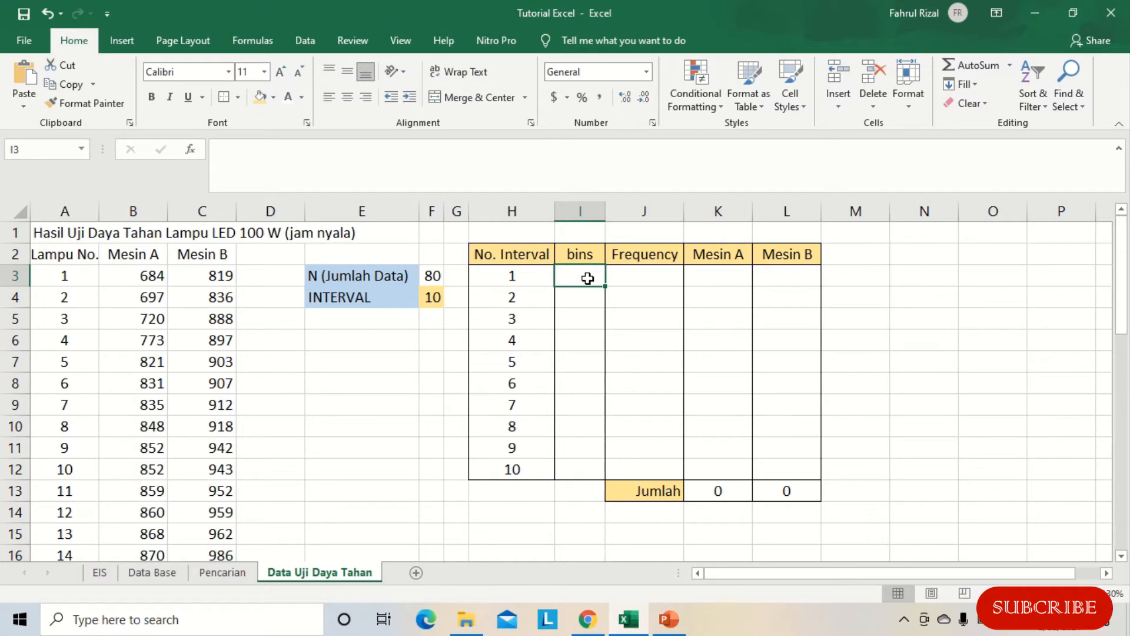
type("=")
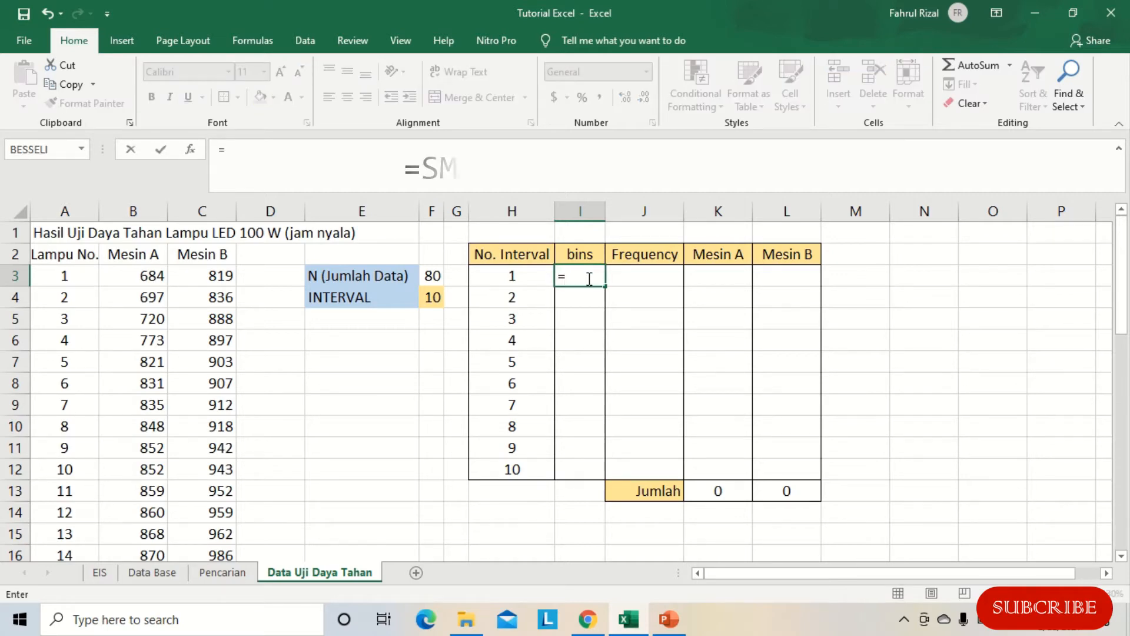
type("sm")
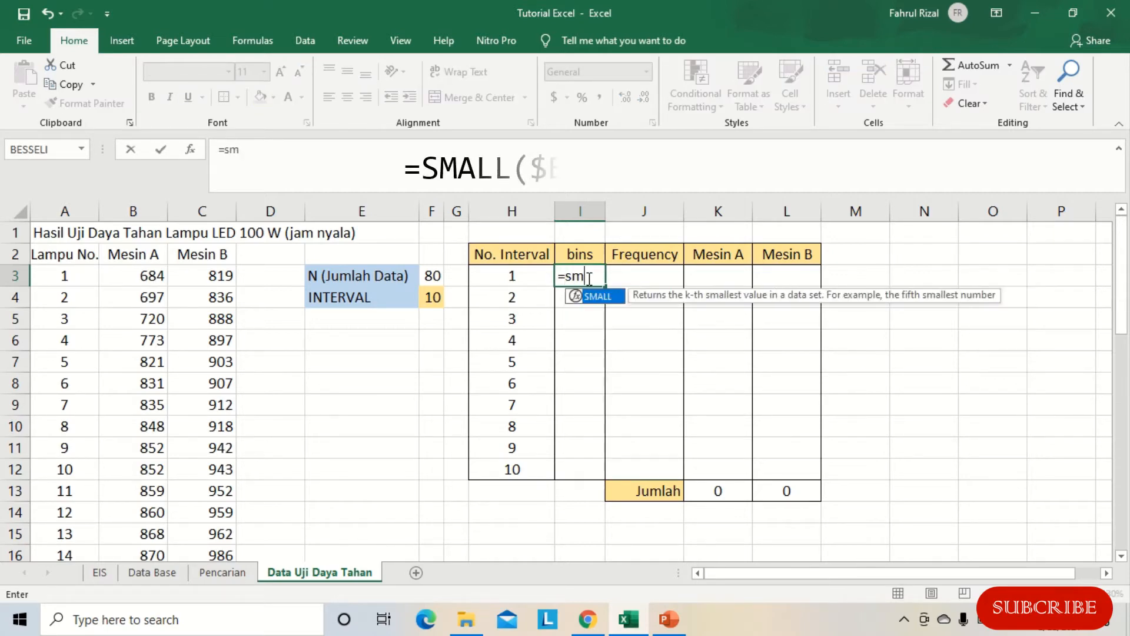
type("all")
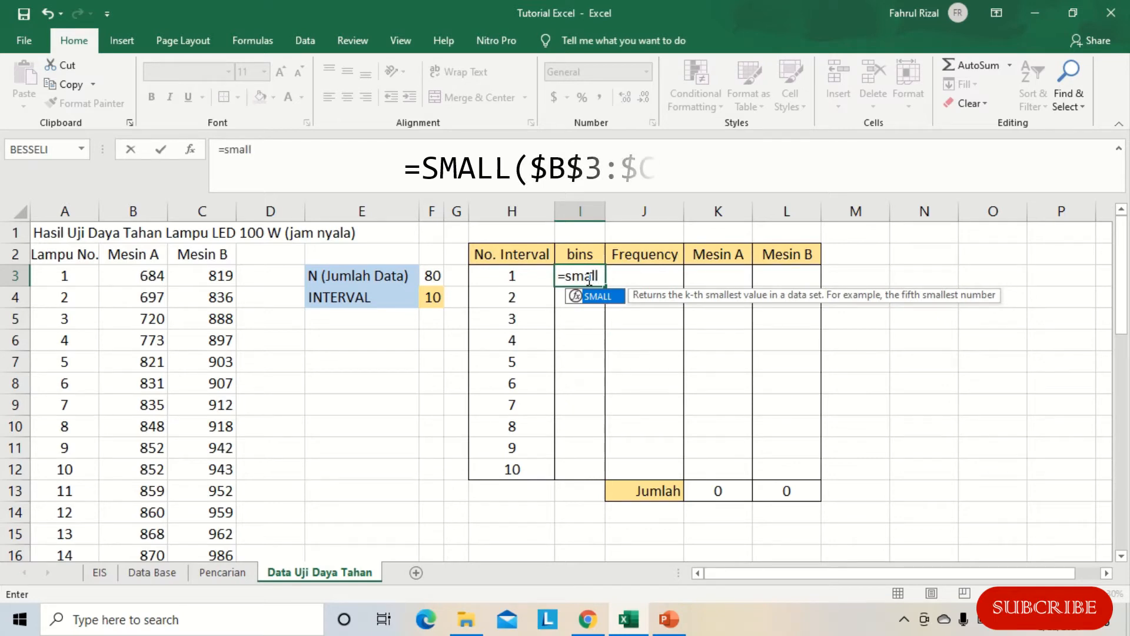
type("(")
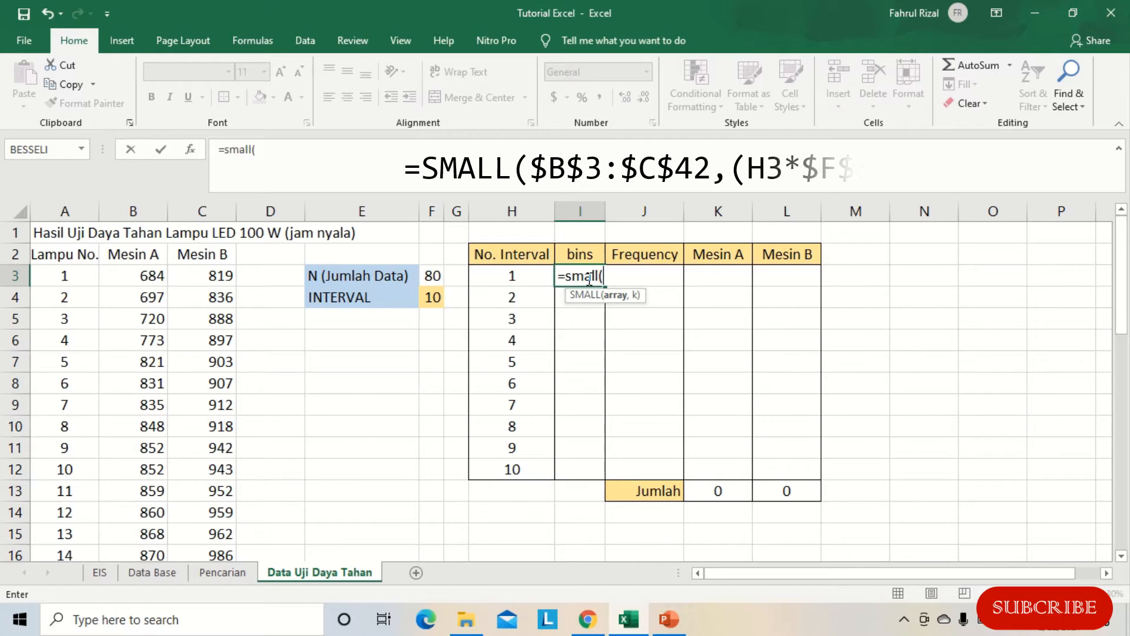
left_click(136, 275)
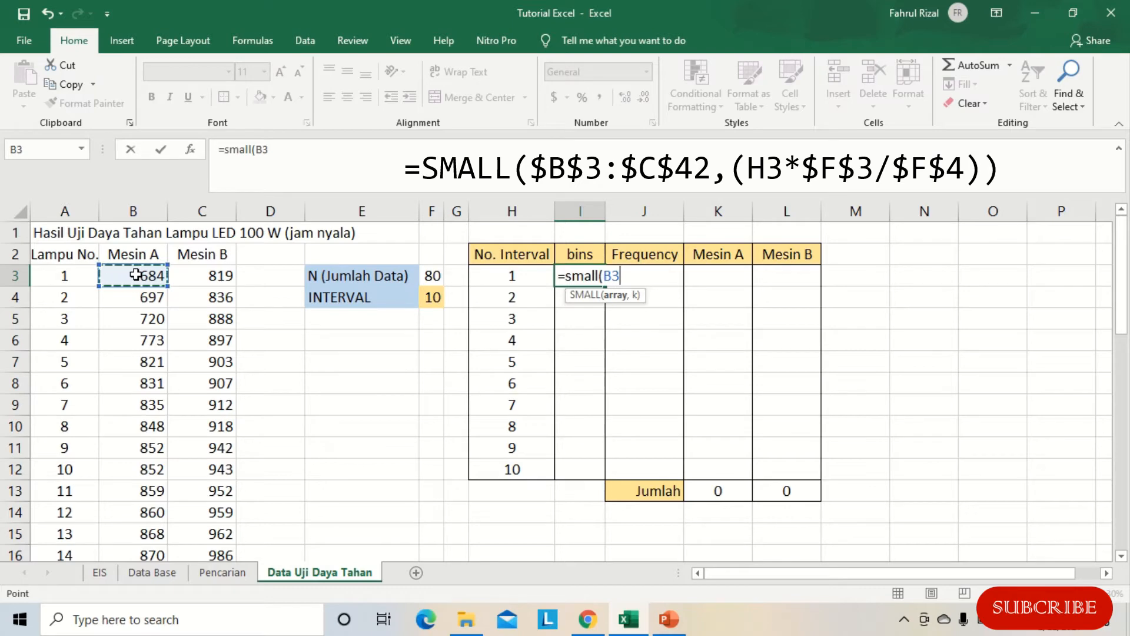
key("F8")
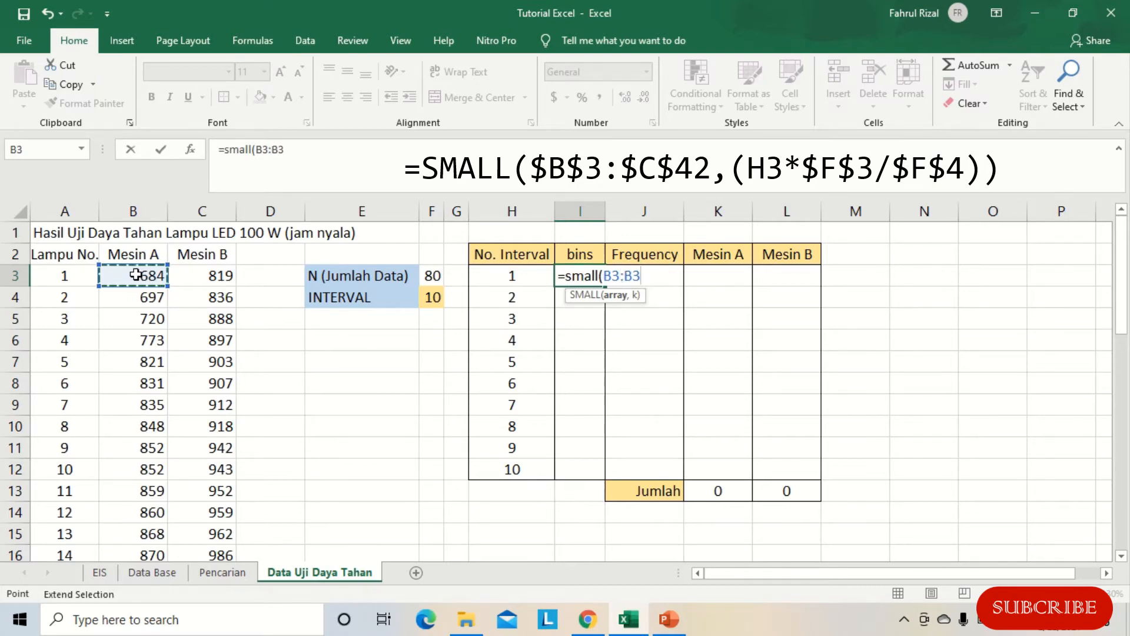
type("c42")
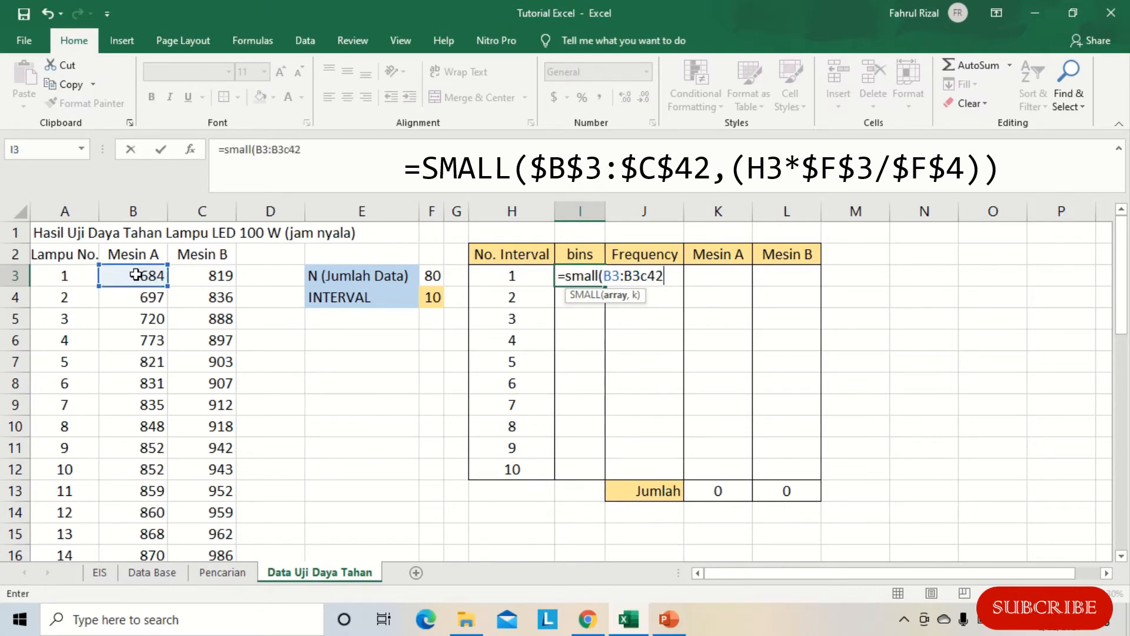
key("BackSpace")
key("BackSpace")
key("BackSpace")
key("BackSpace")
key("BackSpace")
type("c")
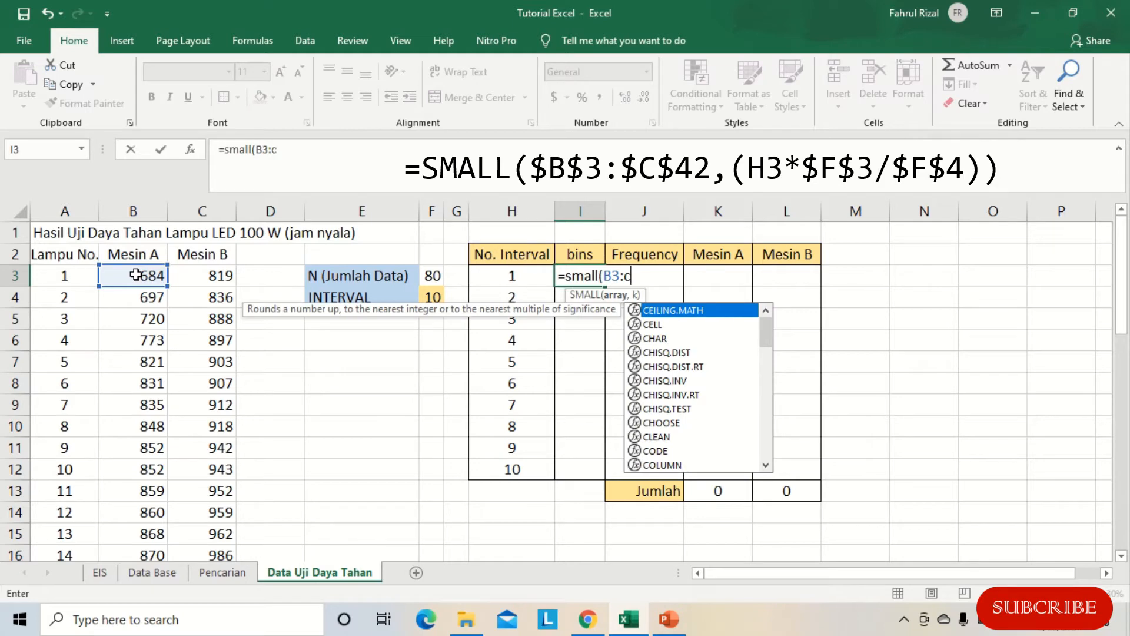
type("42")
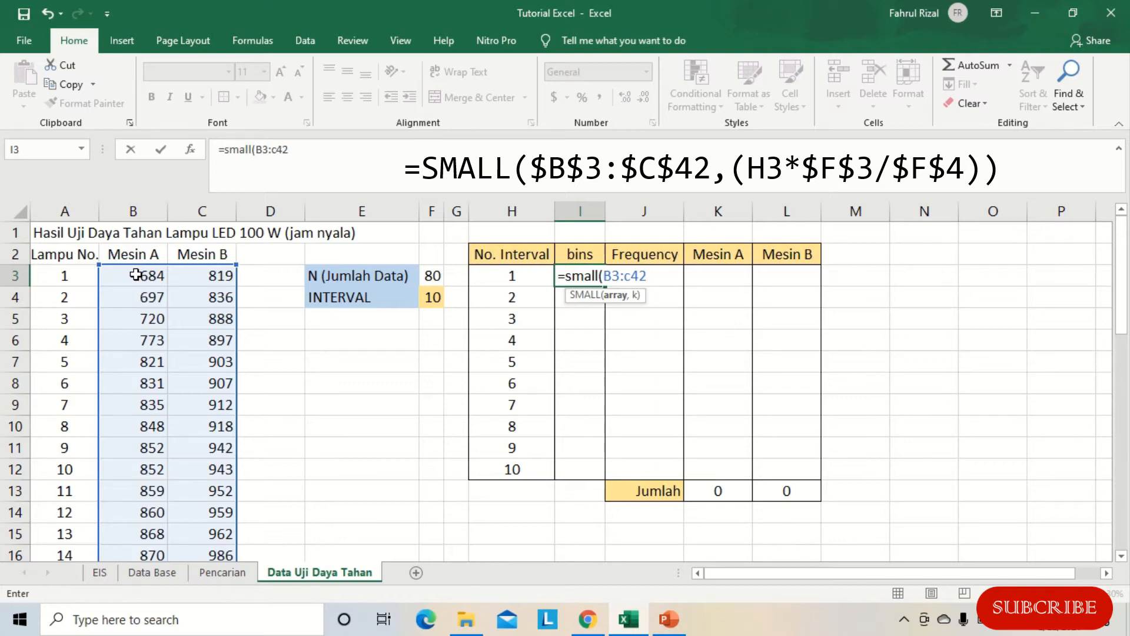
- Complete the SMALL formula in I3 with (H3*F3/F4) as the k argument
type(",")
type("(")
left_click(515, 278)
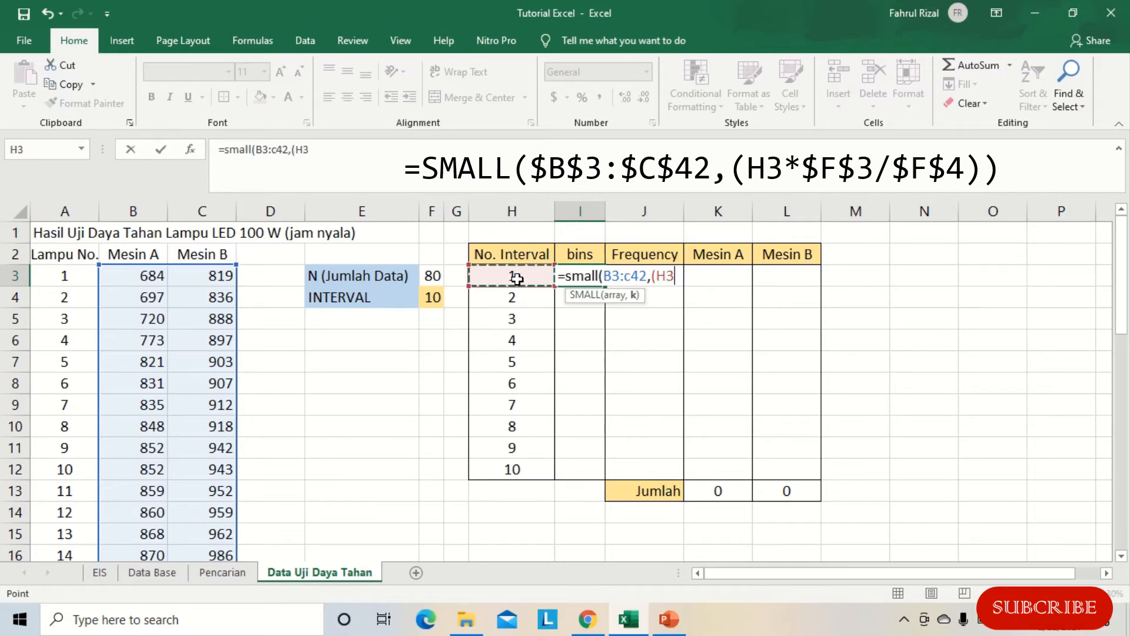
type("*")
left_click(433, 281)
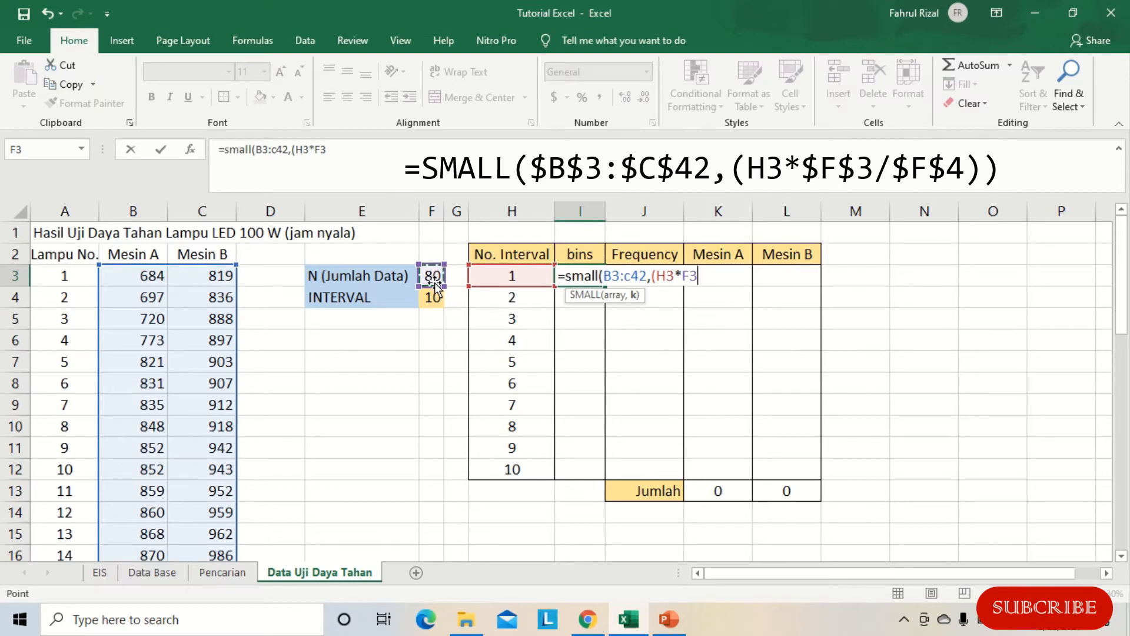
type("/")
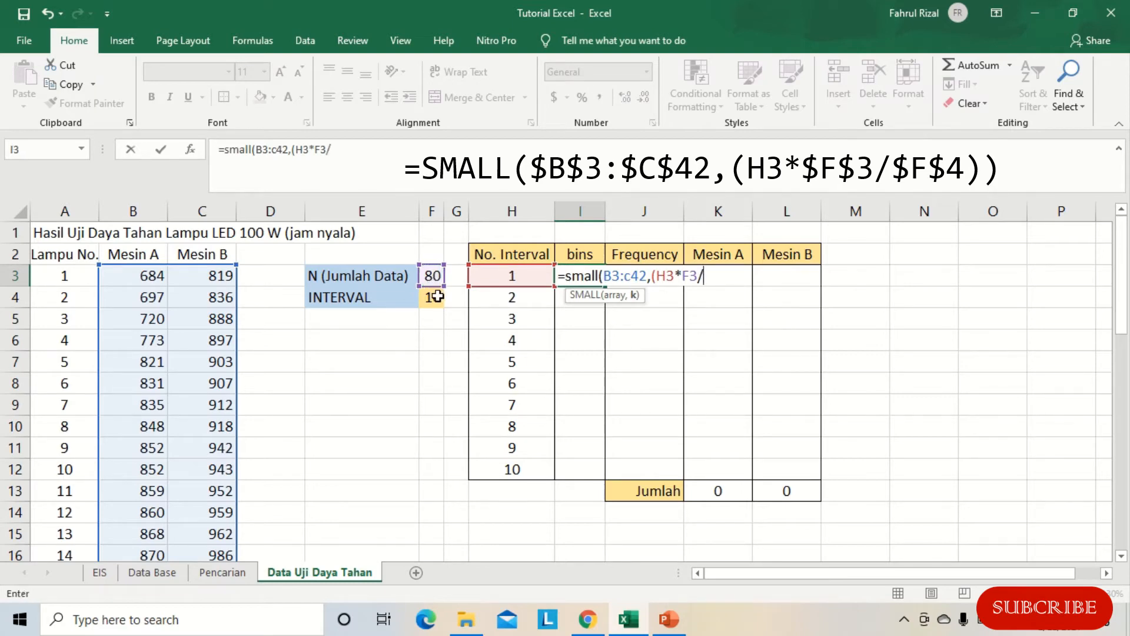
left_click(434, 297)
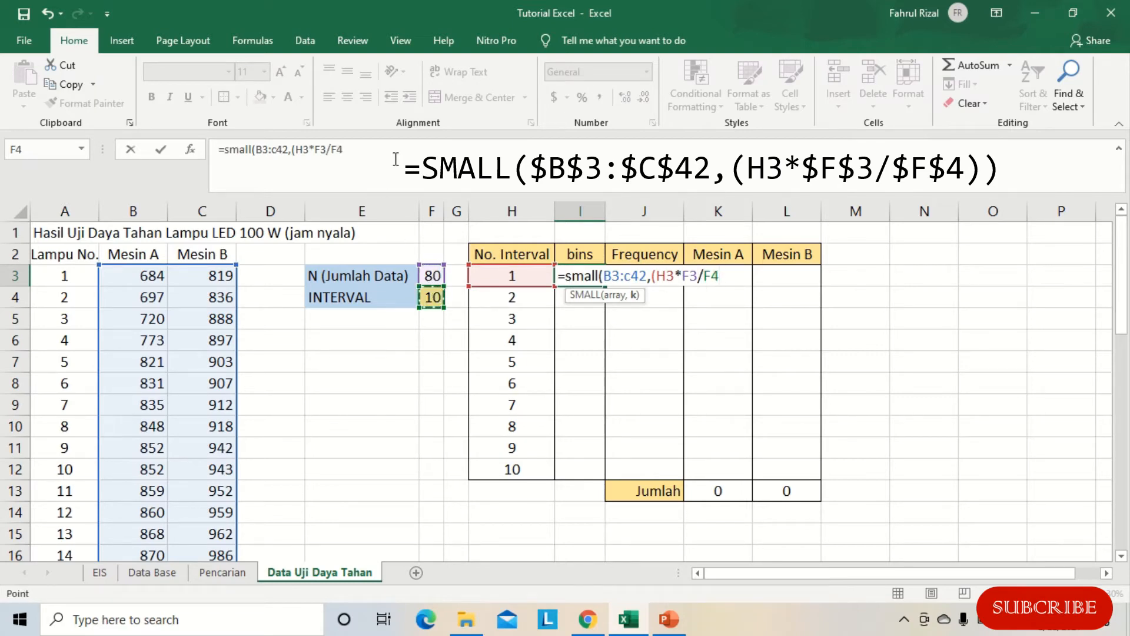
type("))")
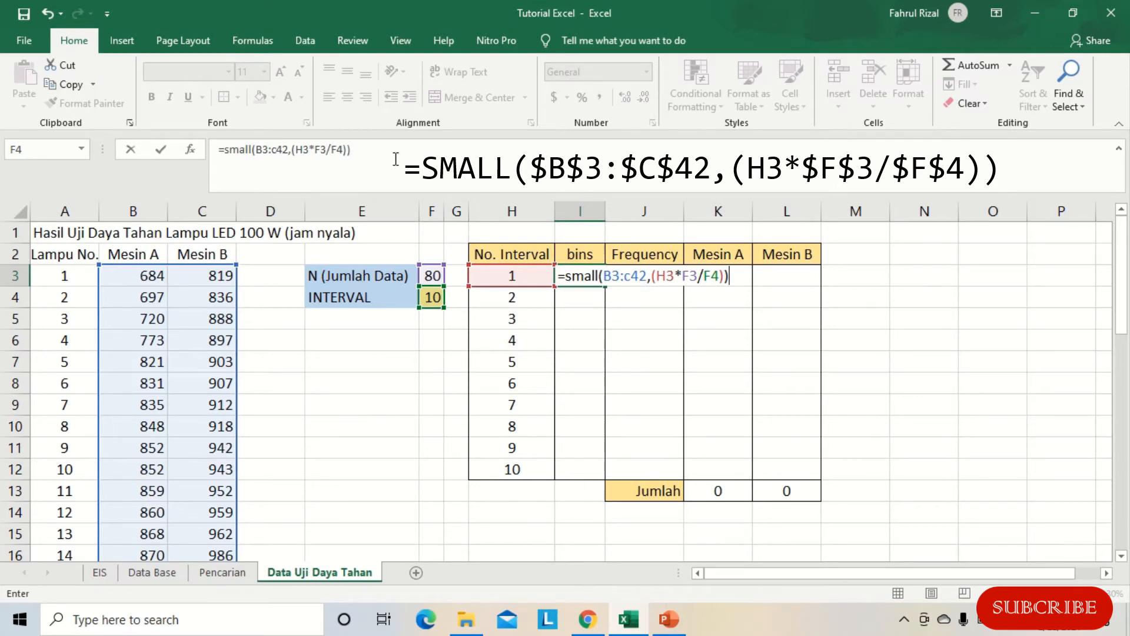
key("Return")
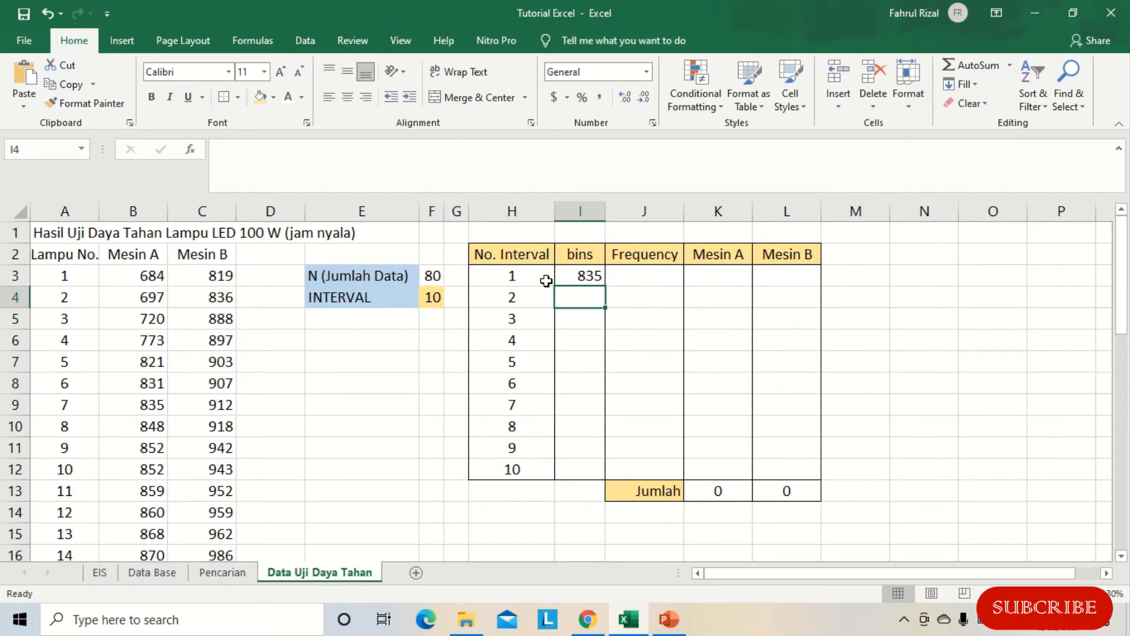
- Make the data range in the I3 formula absolute as $B$3:$C$42
left_click(597, 277)
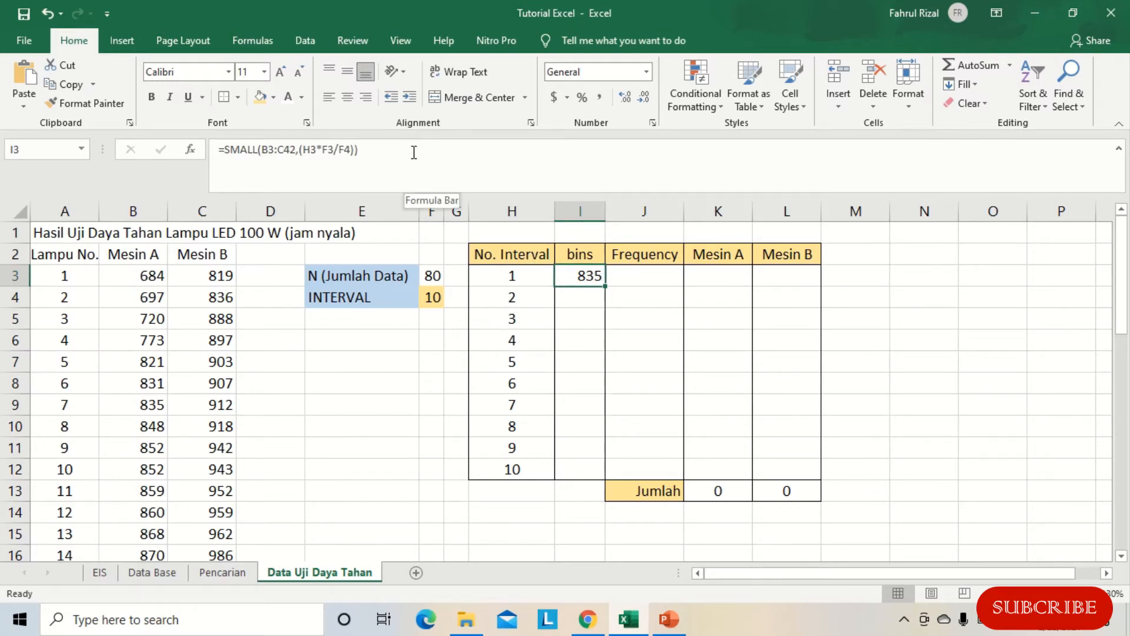
left_click(391, 161)
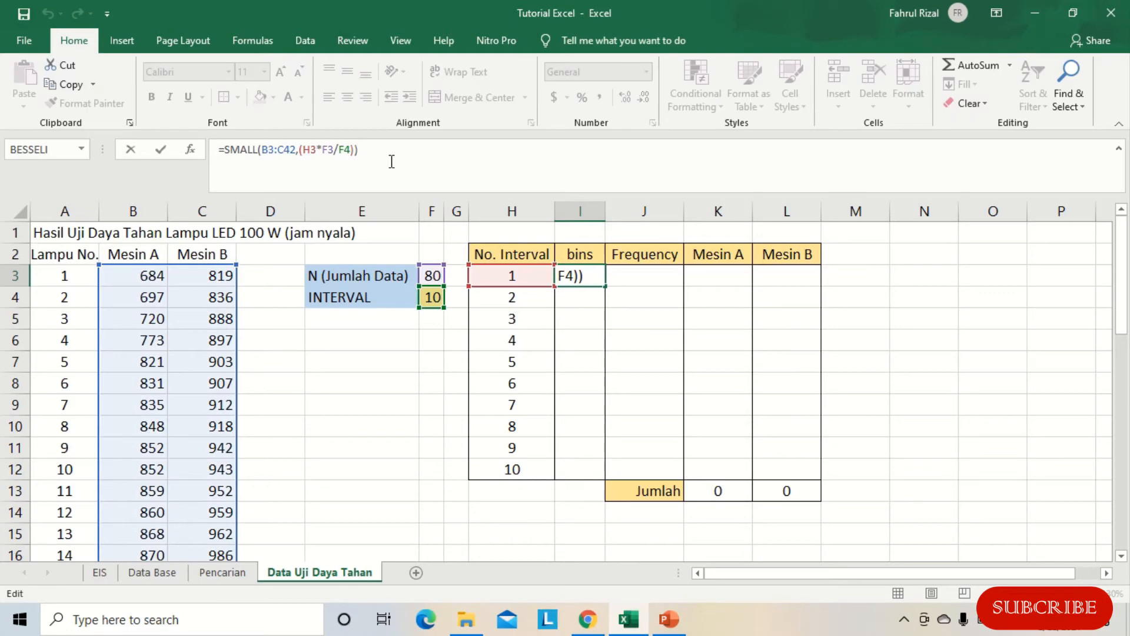
left_click(262, 152)
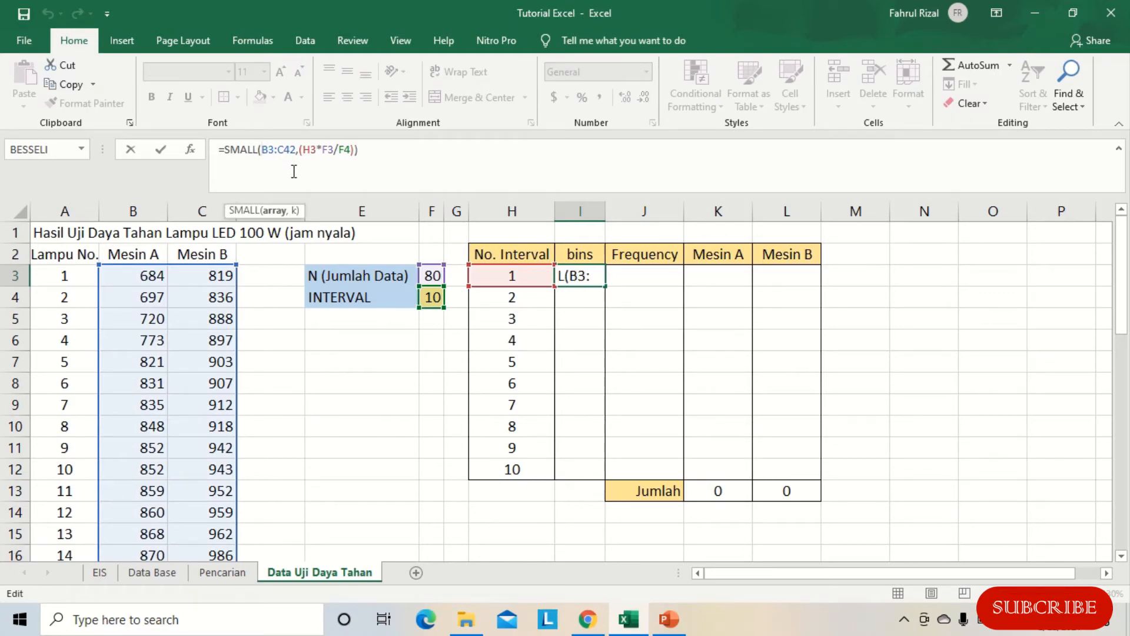
type("$")
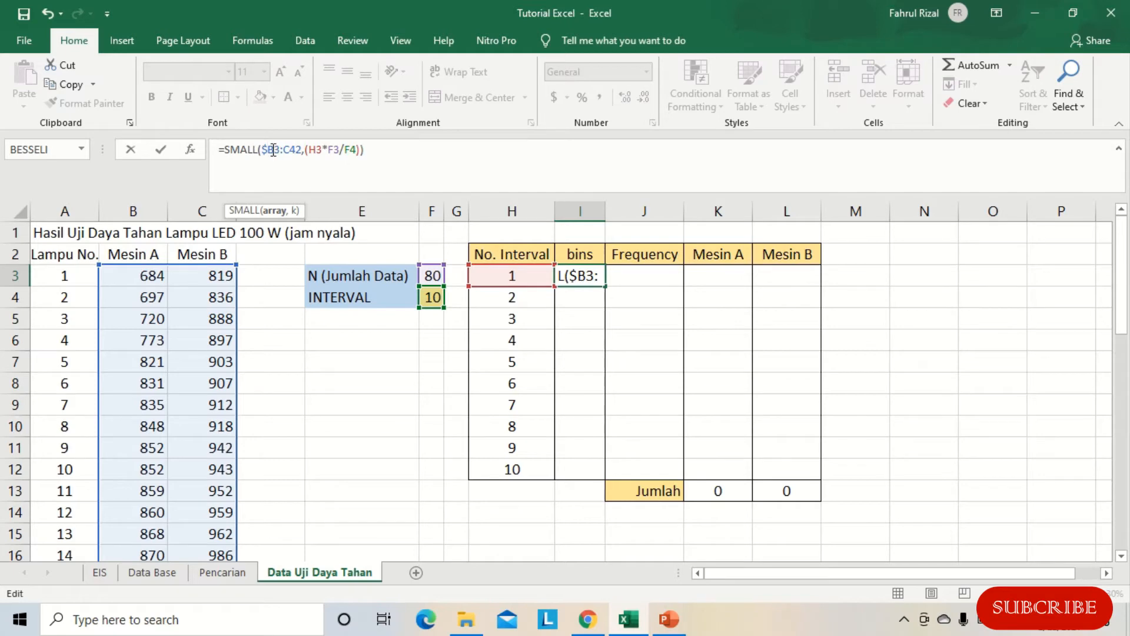
left_click(273, 150)
type("$")
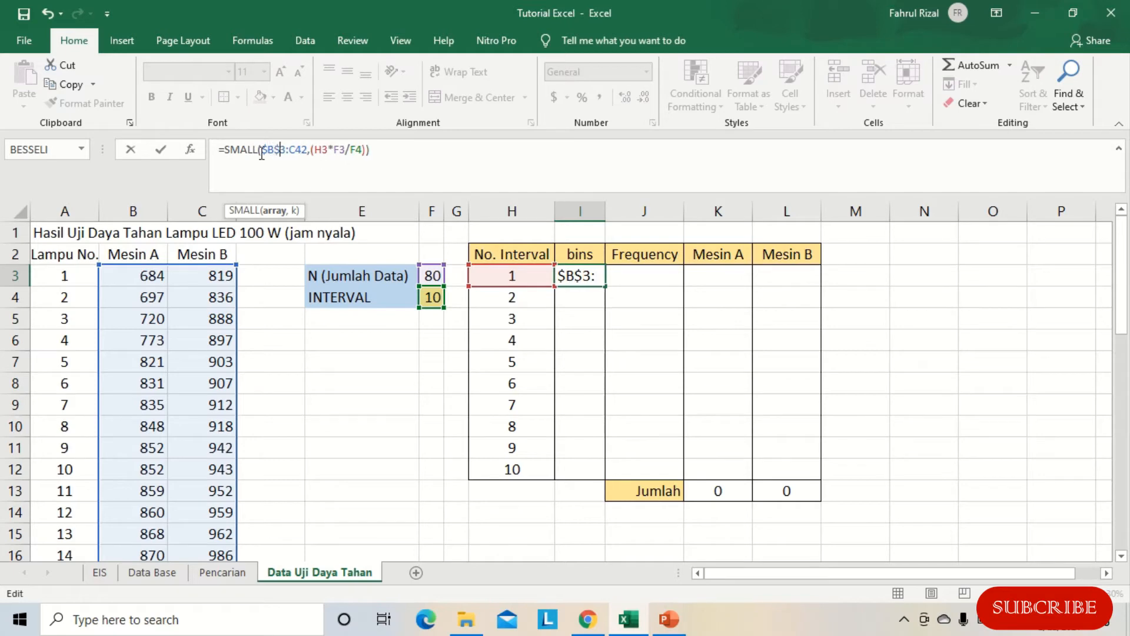
left_click(293, 152)
type("$B")
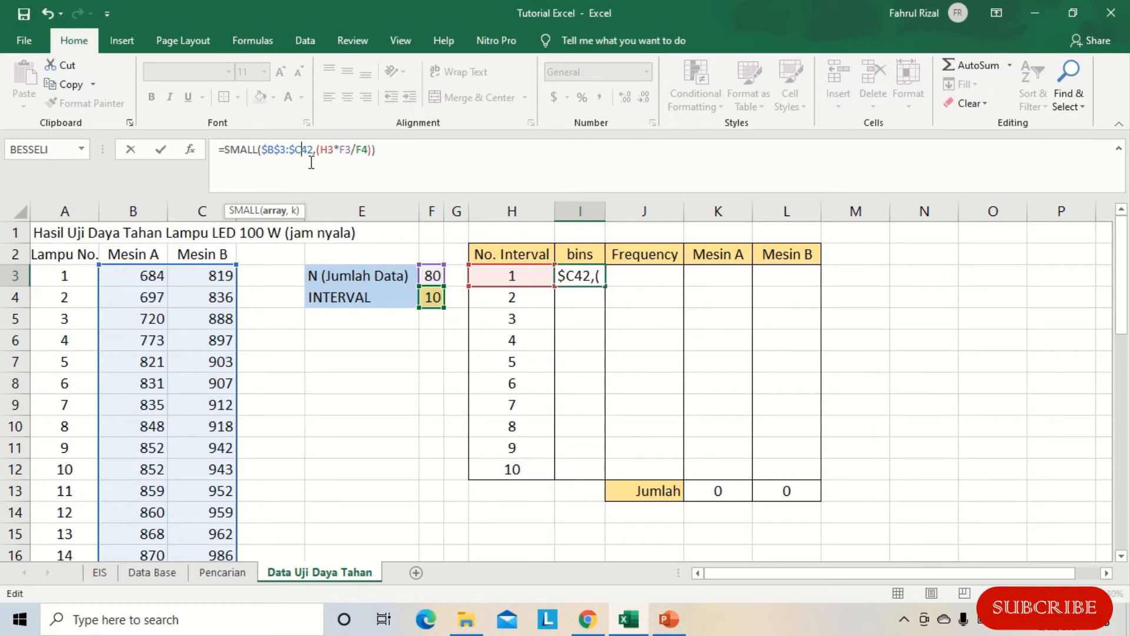
type("$")
- Make the F3 and F4 references in the I3 formula absolute as $F$3 and $F$4
left_click(346, 149)
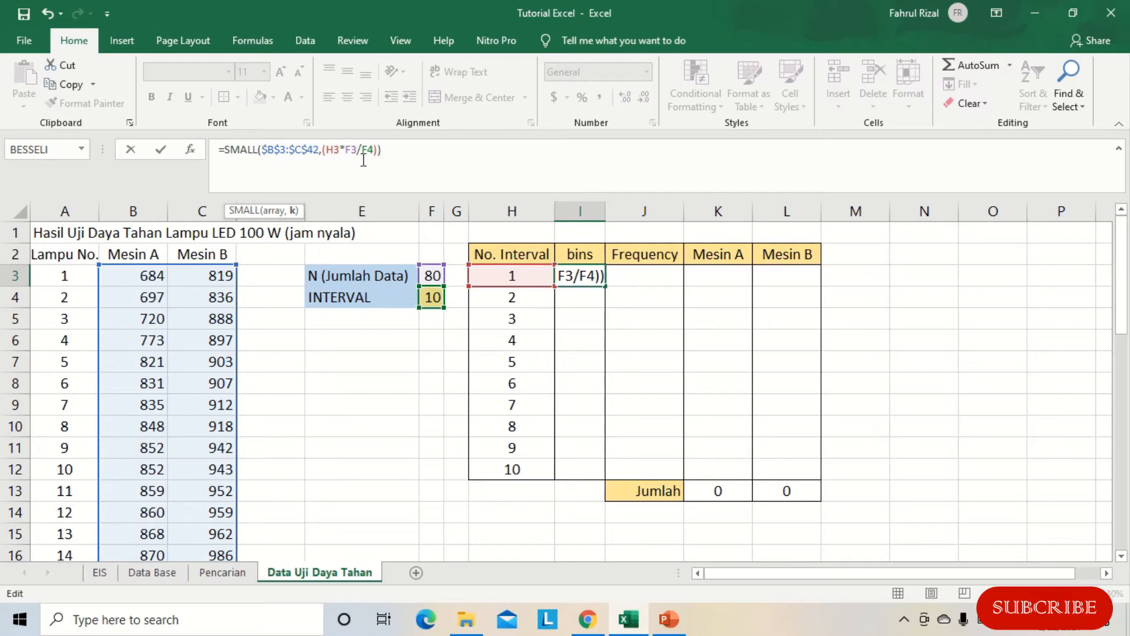
type("$")
key("Left")
type("$")
key("Right")
key("Right")
type("$")
key("Right")
type("$")
left_click(161, 151)
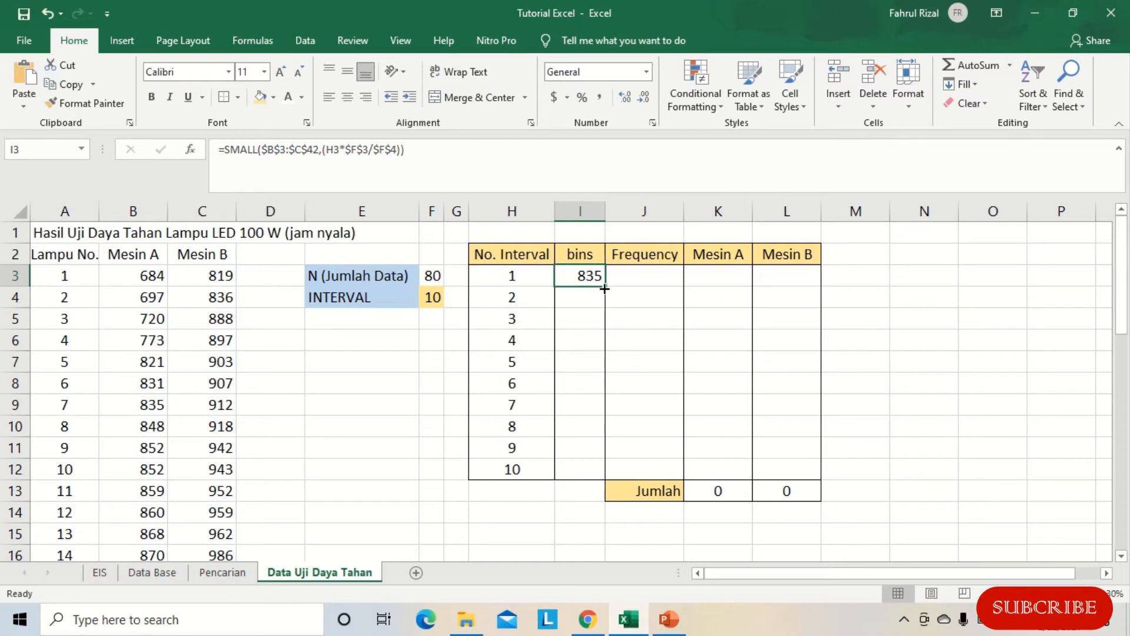
- Fill the bins formula from I3 down to I12 and replace the range's borders with outside borders only
left_click_drag(605, 288, 580, 484)
left_click(641, 342)
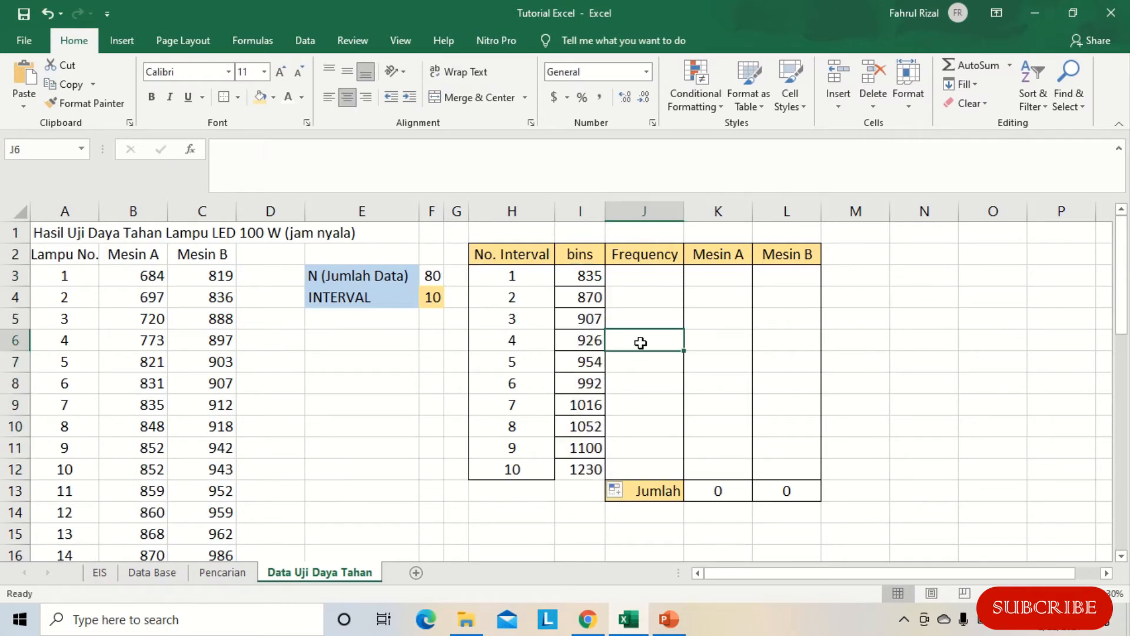
mouse_move(581, 281)
left_mouse_down()
mouse_move(588, 498)
mouse_move(583, 469)
left_mouse_up()
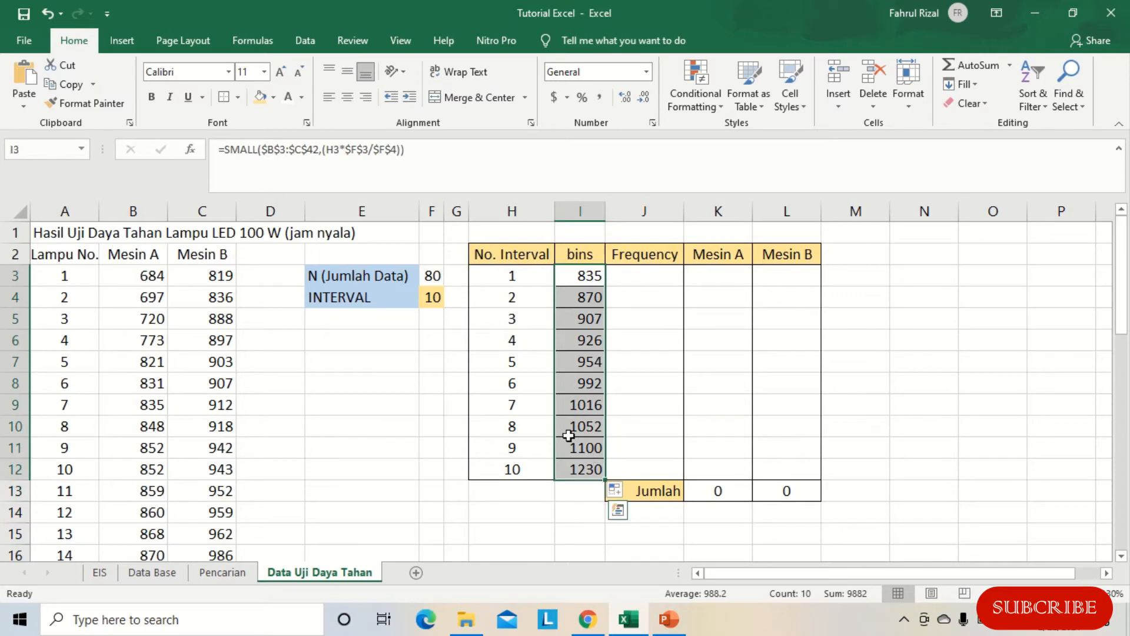
left_click(239, 98)
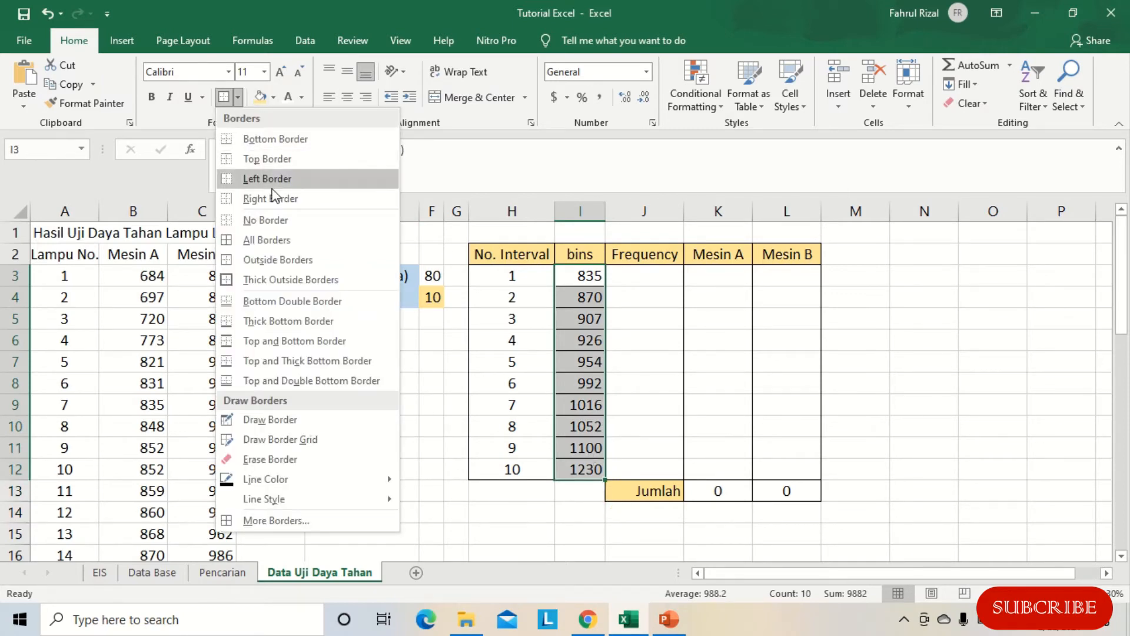
left_click(268, 219)
left_click(242, 94)
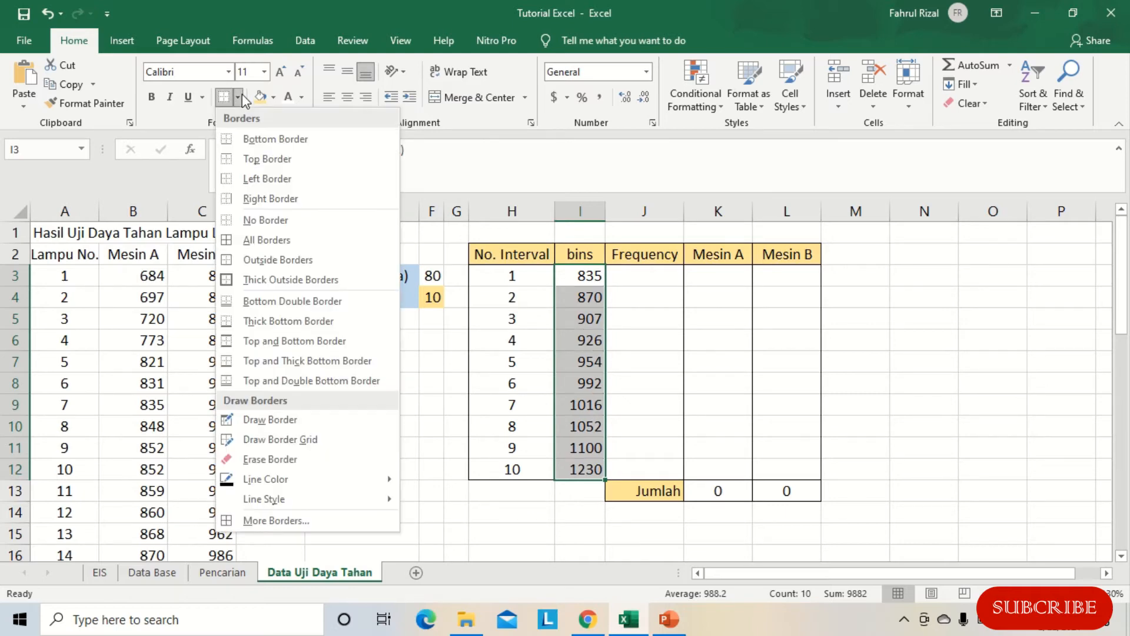
left_click(270, 252)
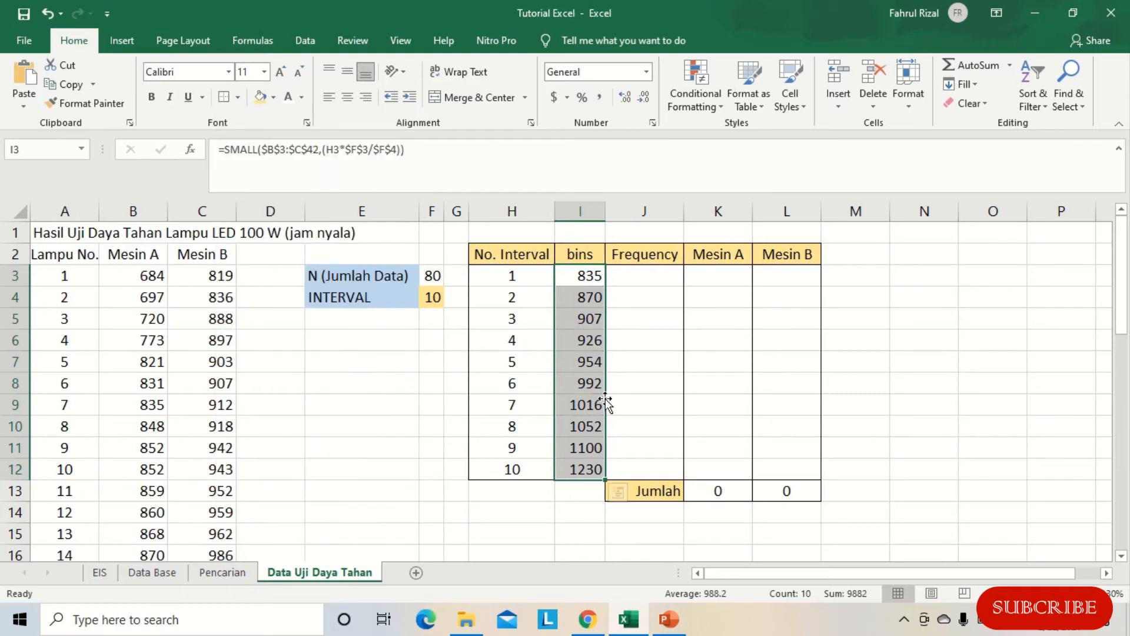
left_click(645, 326)
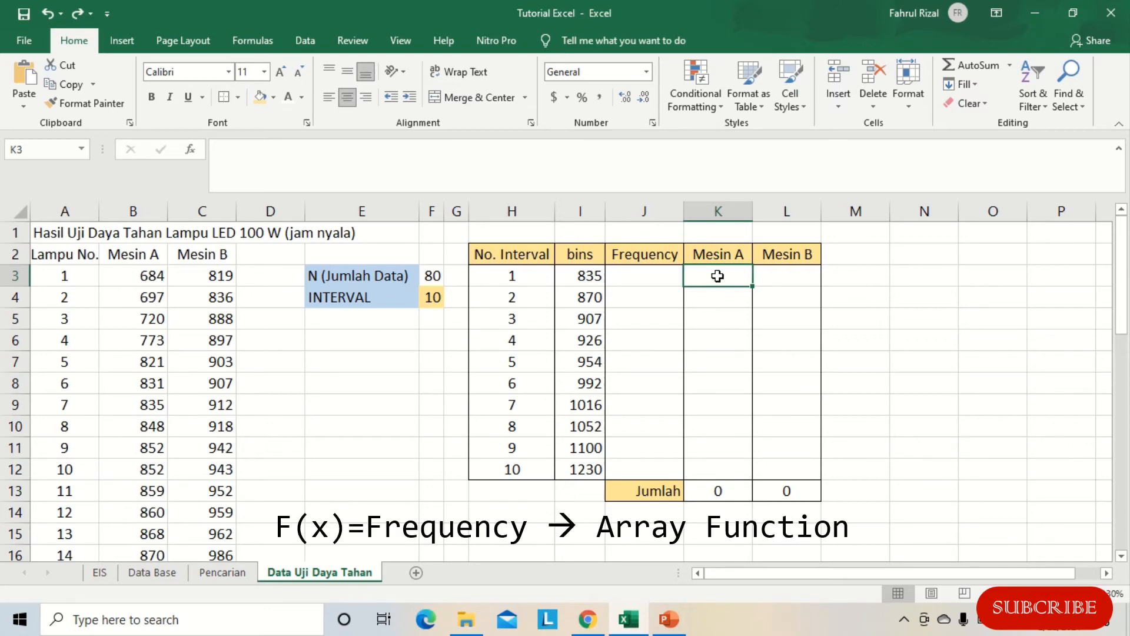
- With K3:K12 selected for Mesin A, start a FREQUENCY formula using B3:B42 as the data array
left_click_drag(717, 275, 725, 460)
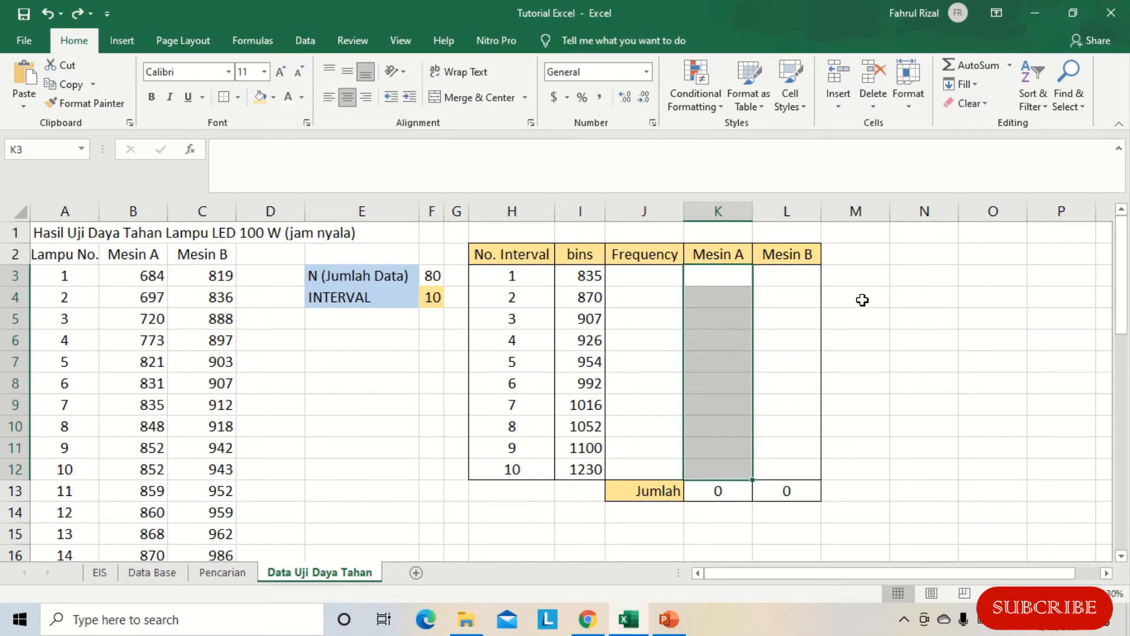
type("=")
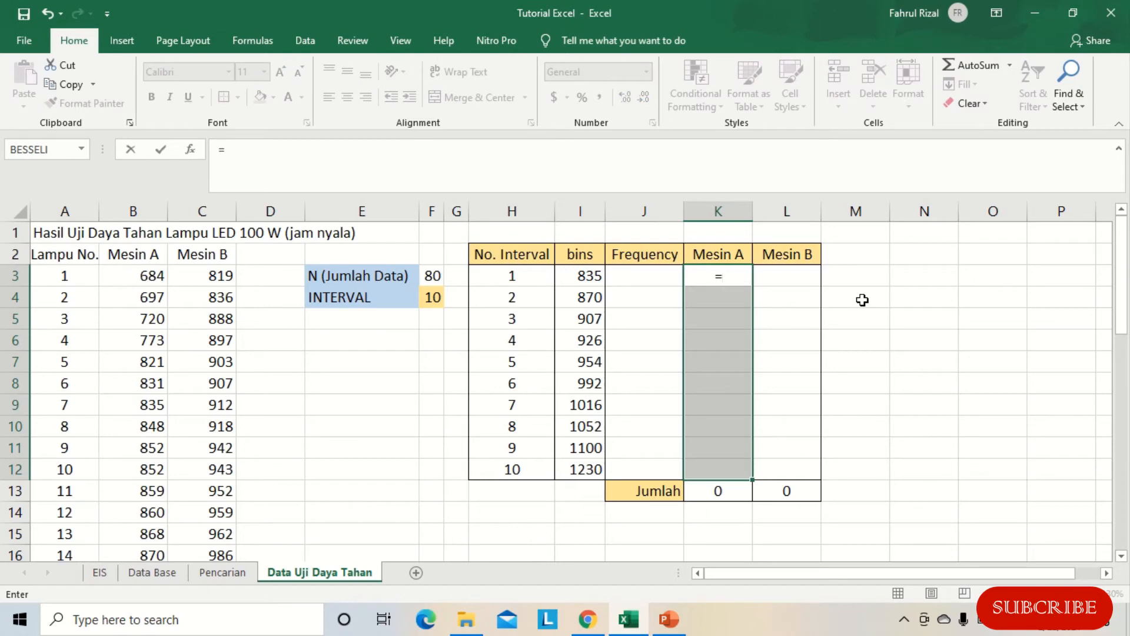
type("fr")
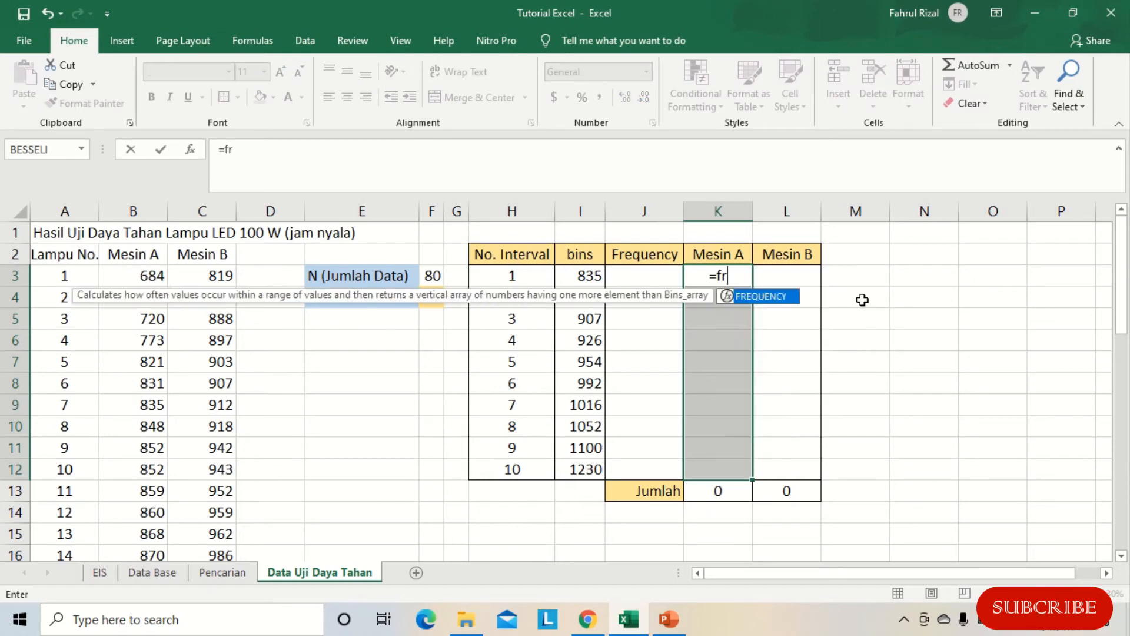
type("e")
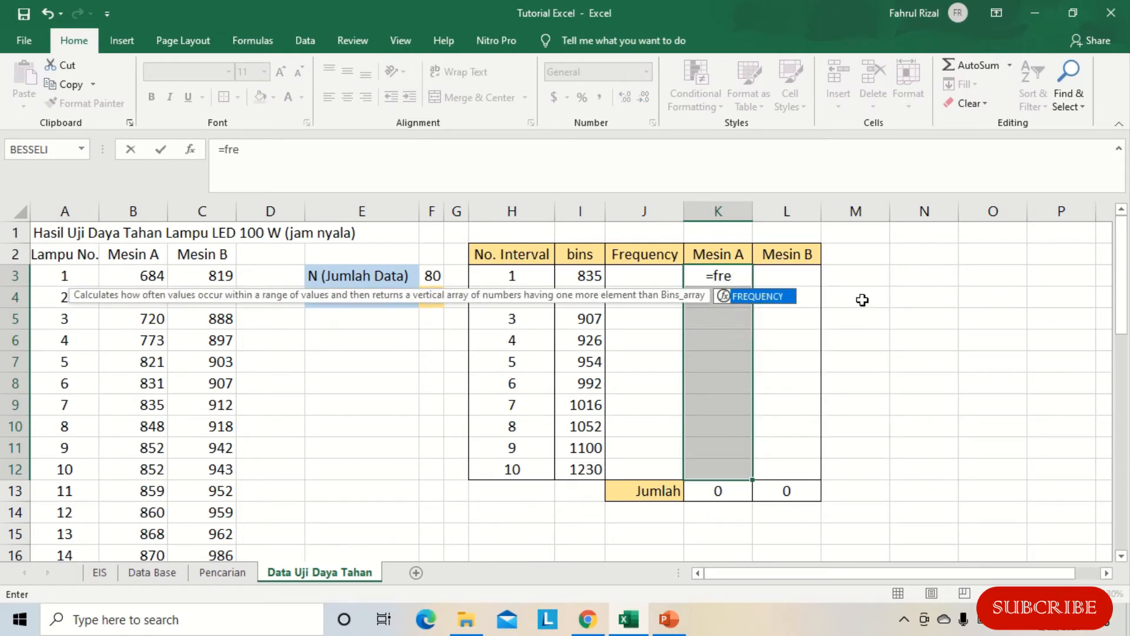
double_click(757, 298)
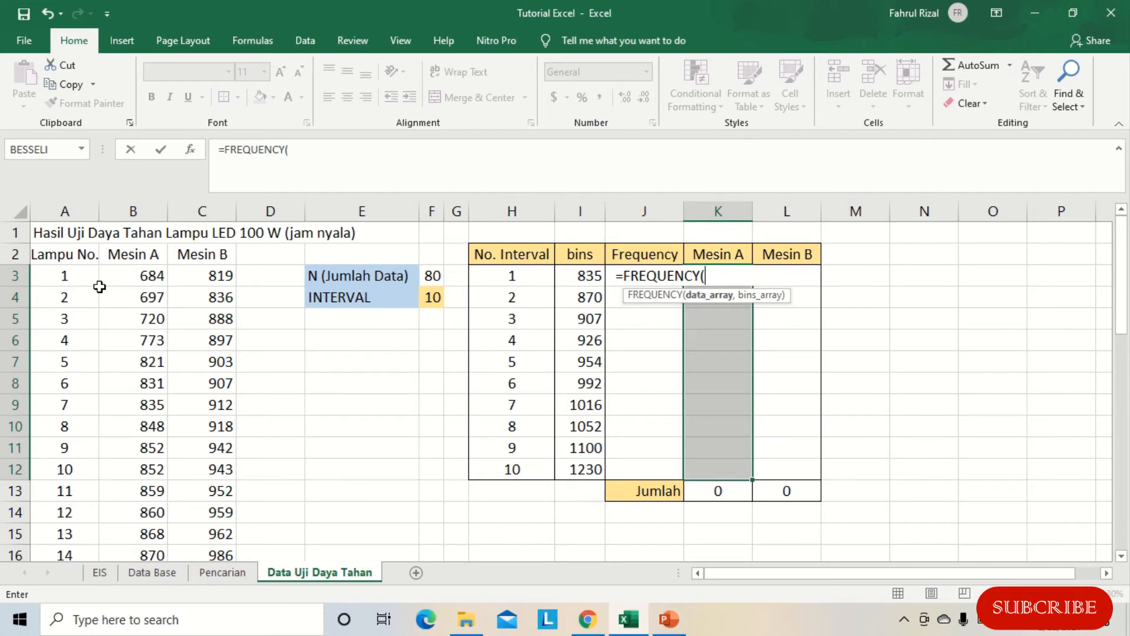
left_click(141, 280)
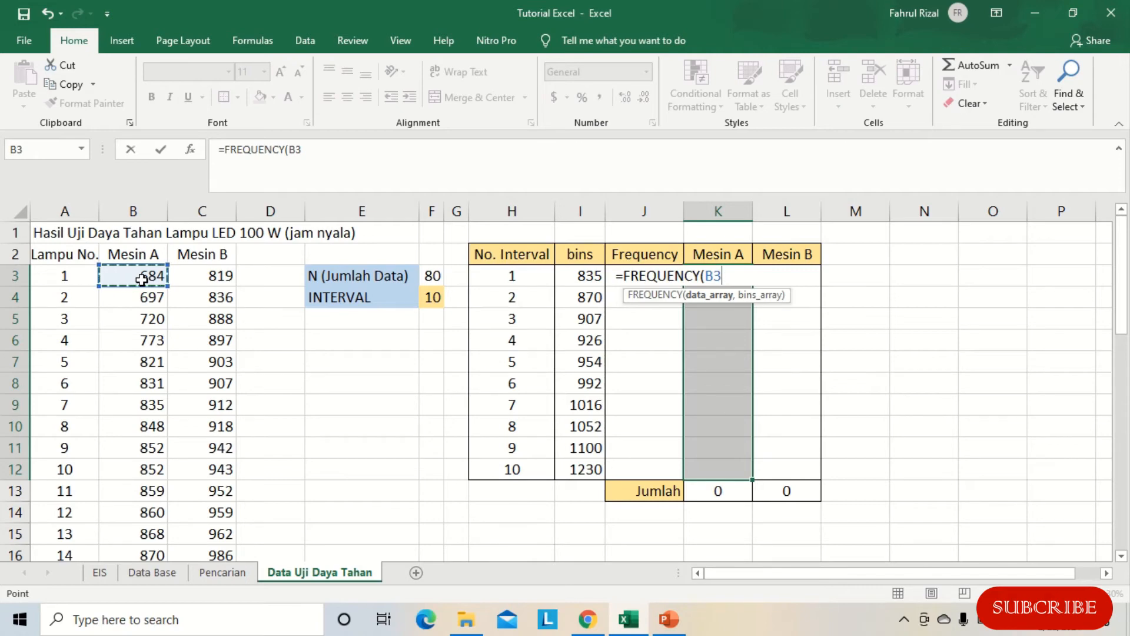
type(";")
key("BackSpace")
type(":")
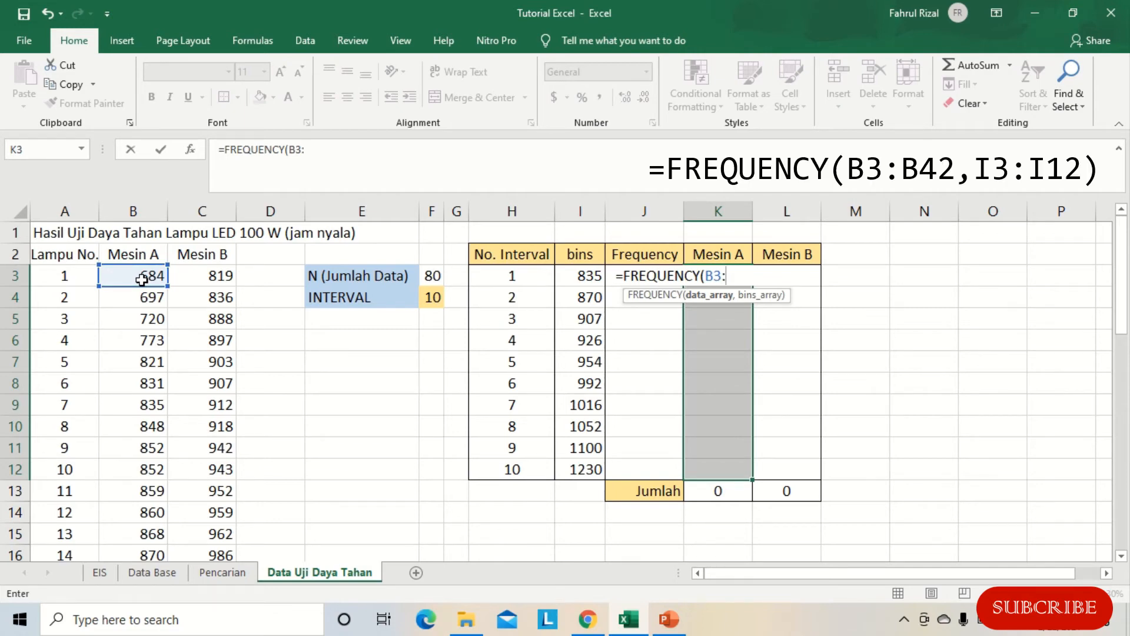
type("b42")
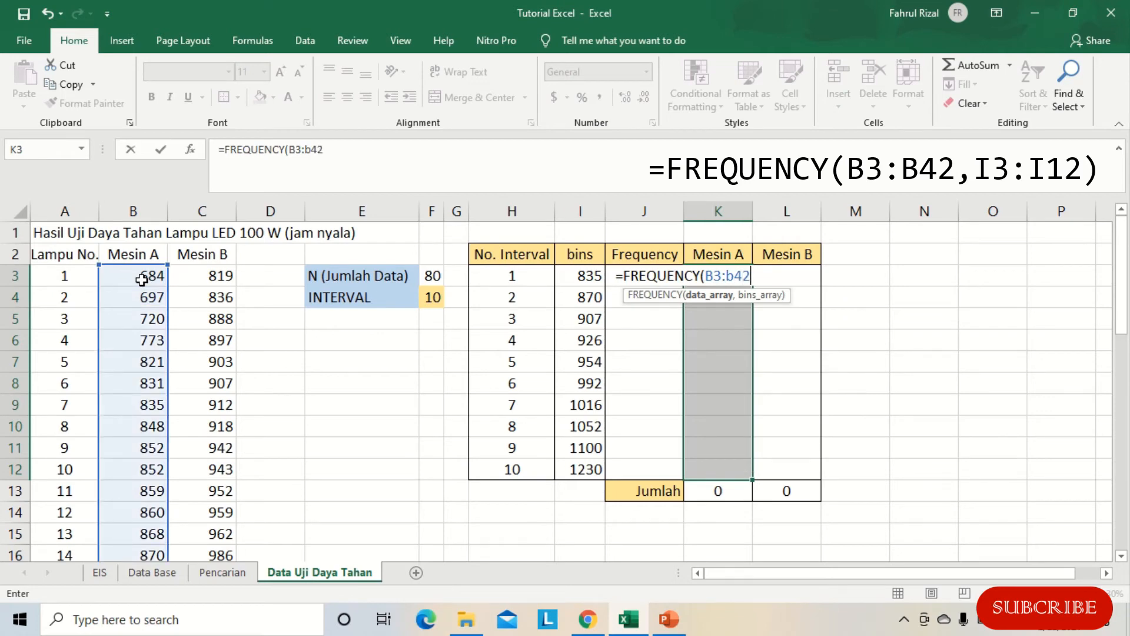
- Complete the Mesin A FREQUENCY formula with I3:I12 as the bins array and enter it in K3 as a normal formula
type(",i3")
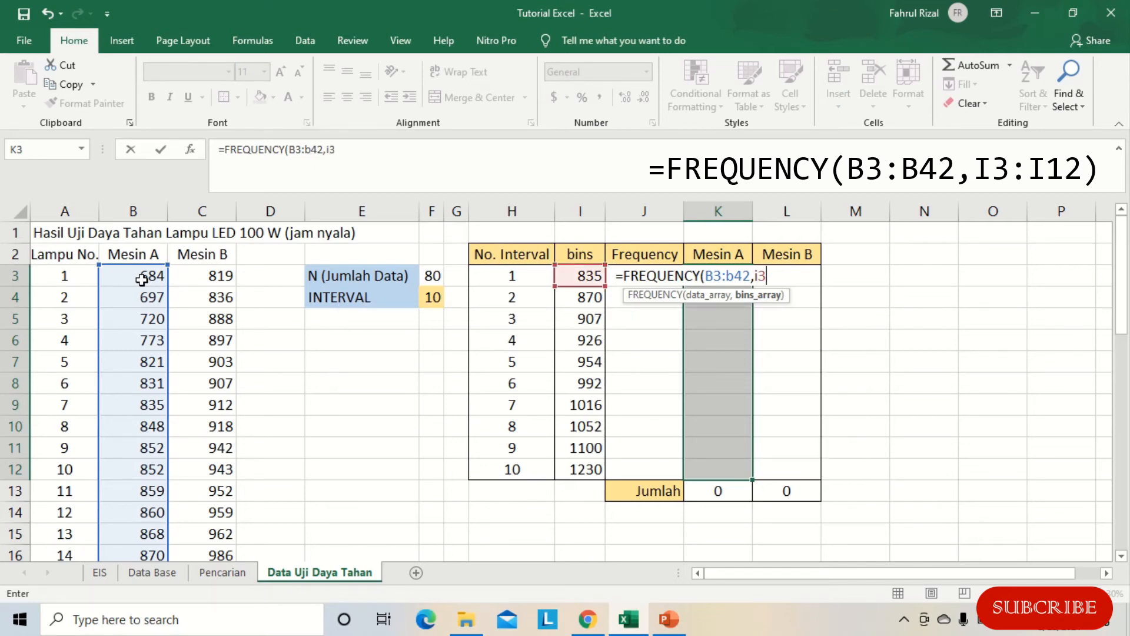
type(":i")
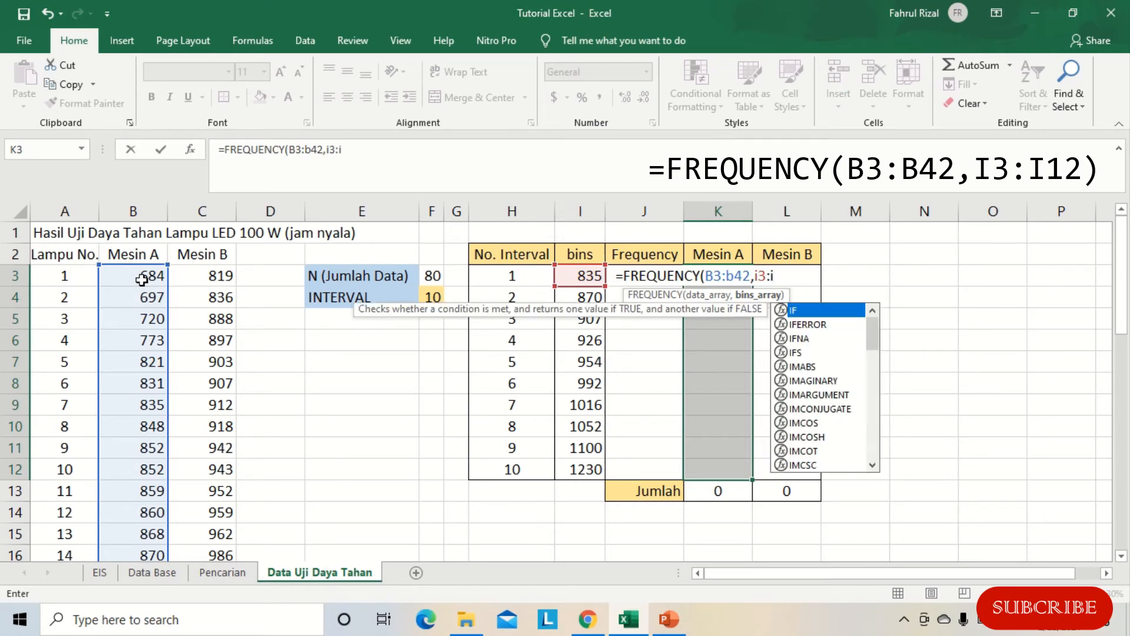
type("12")
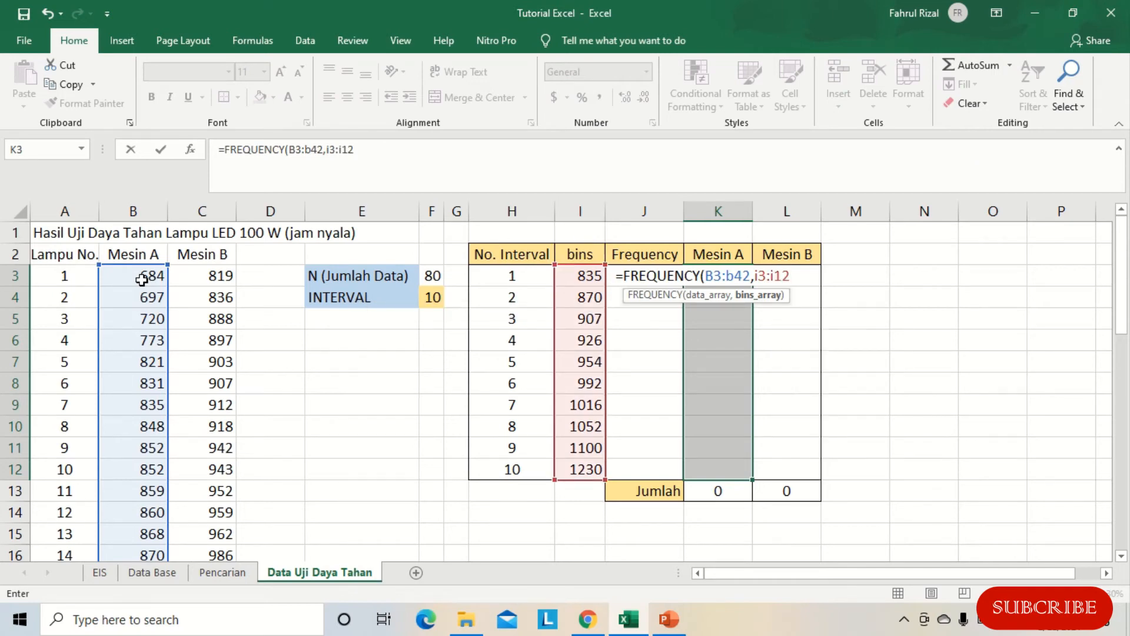
type(")")
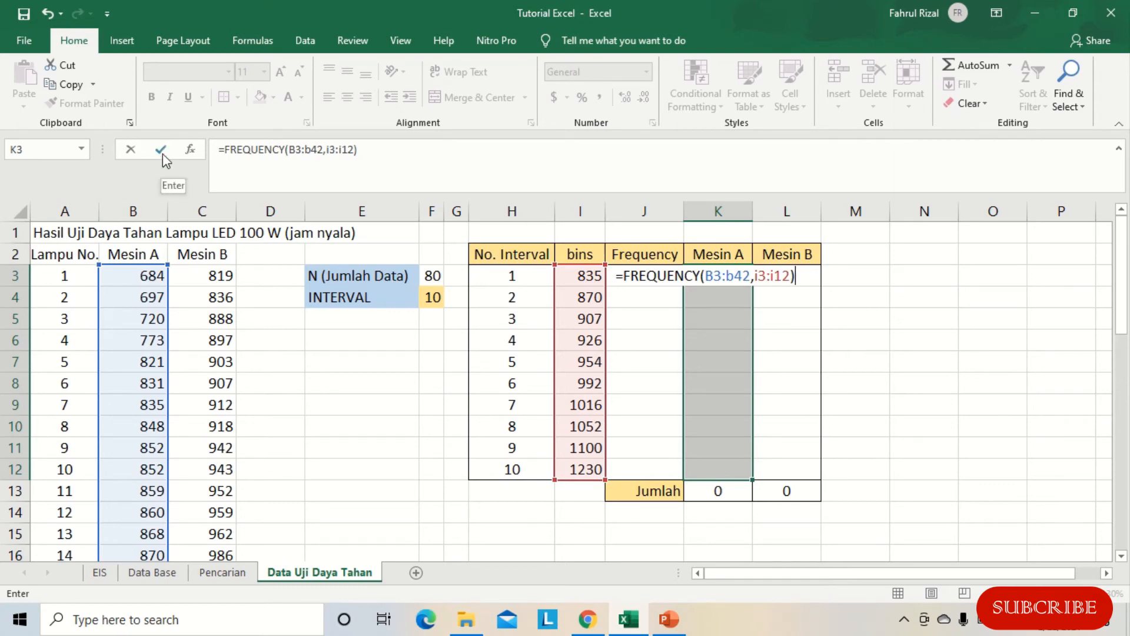
key("Return")
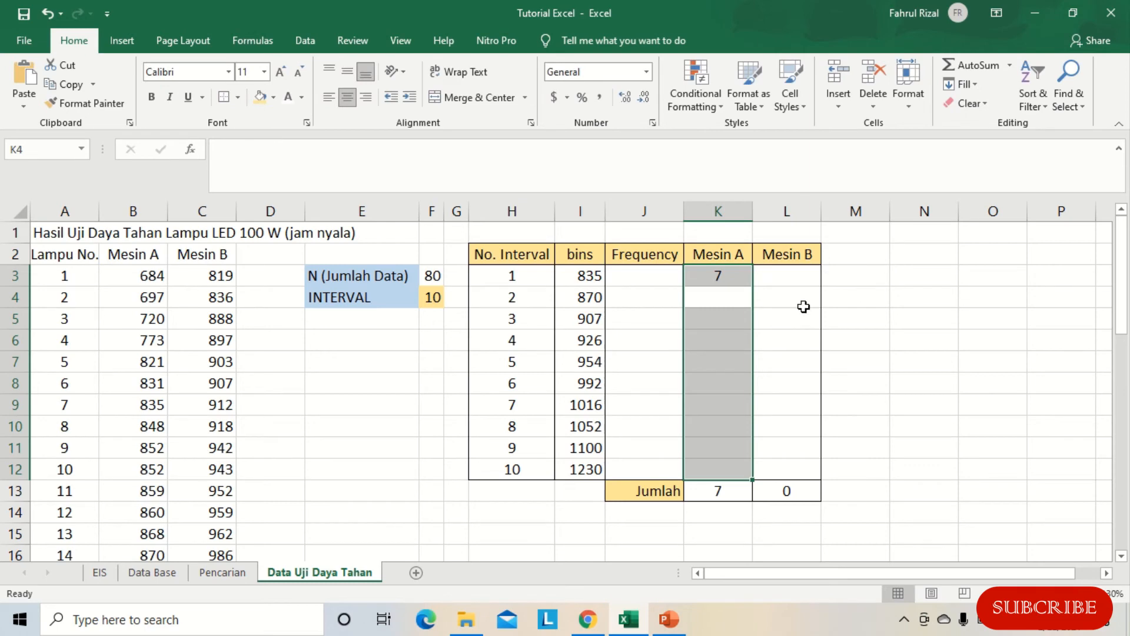
- Copy the K3 formula text and enter the FREQUENCY formula as an array formula across K3:K11
left_click(730, 277)
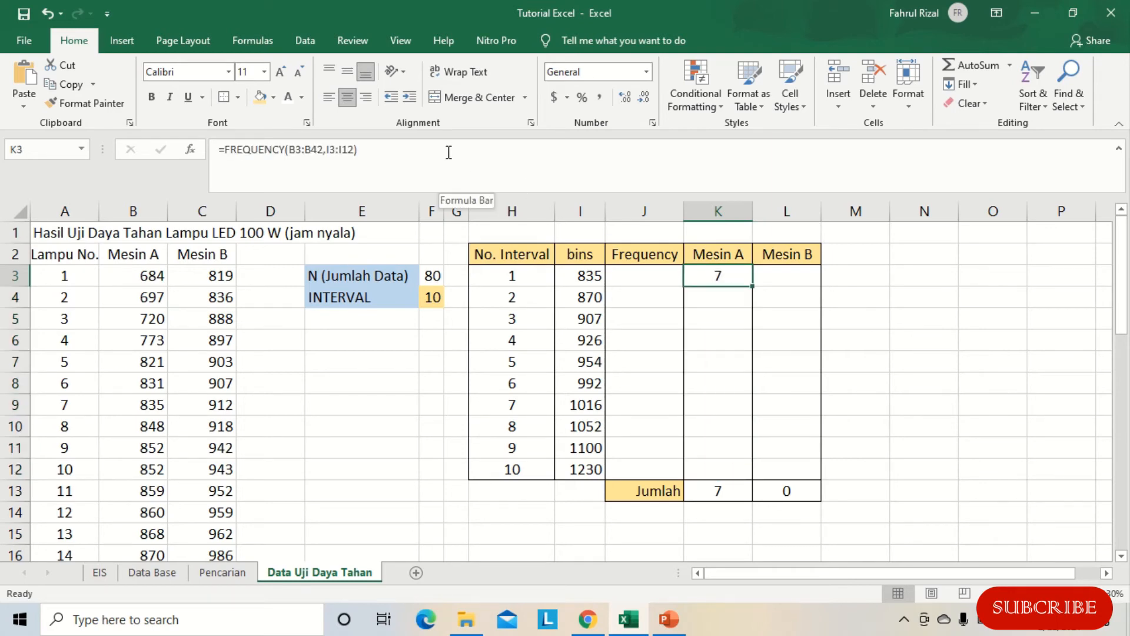
left_click_drag(449, 152, 192, 168)
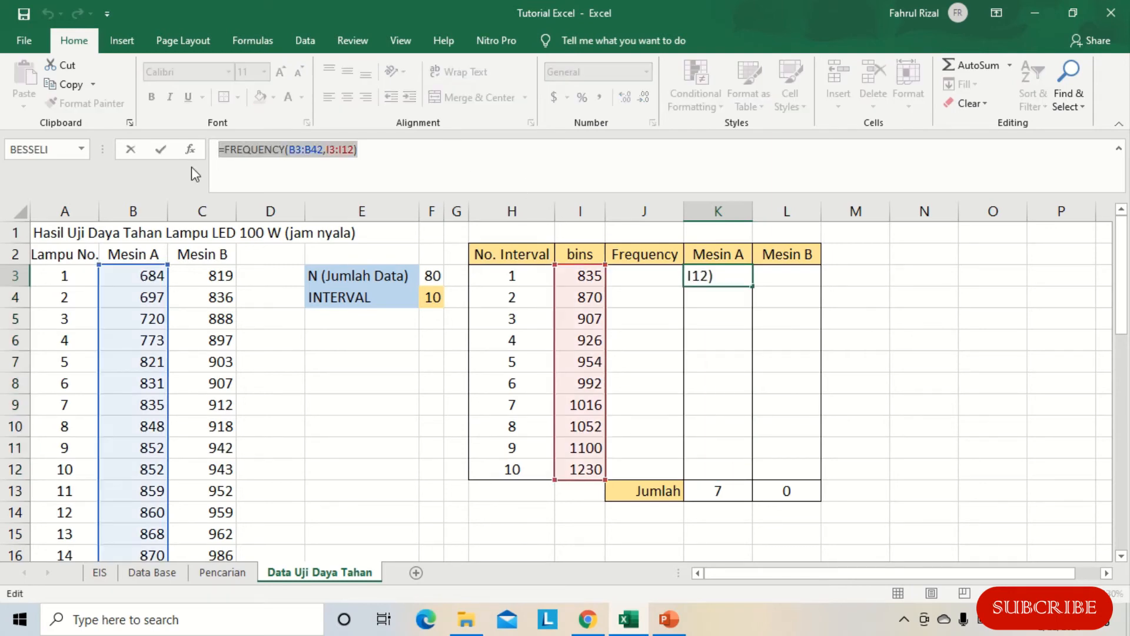
key("ctrl+c")
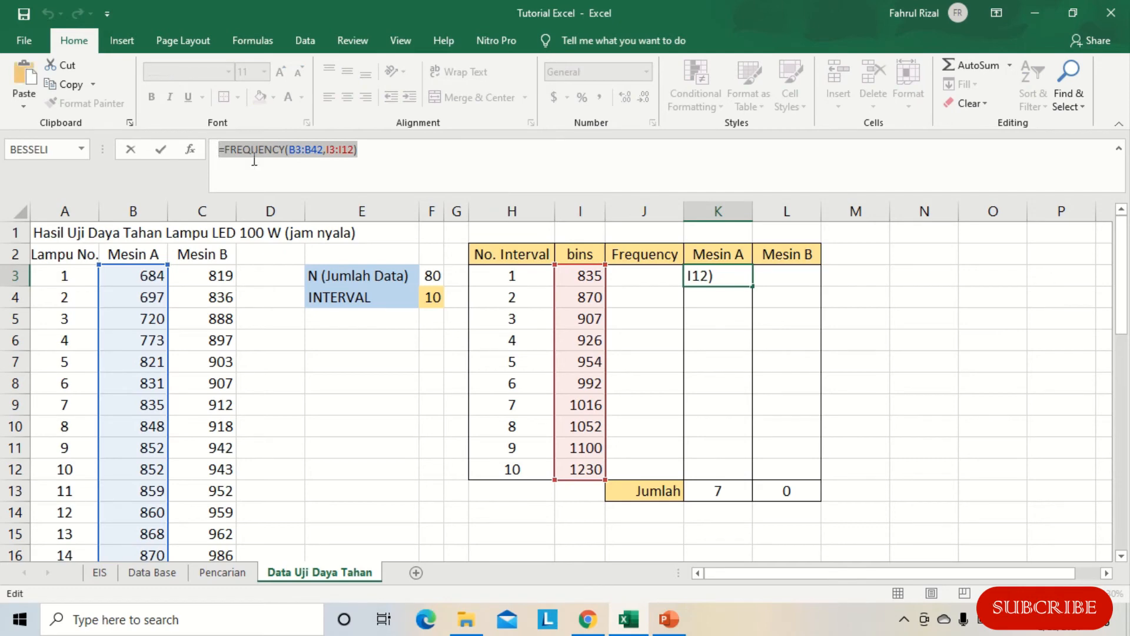
left_click(162, 158)
left_click_drag(714, 276, 718, 448)
left_click(379, 149)
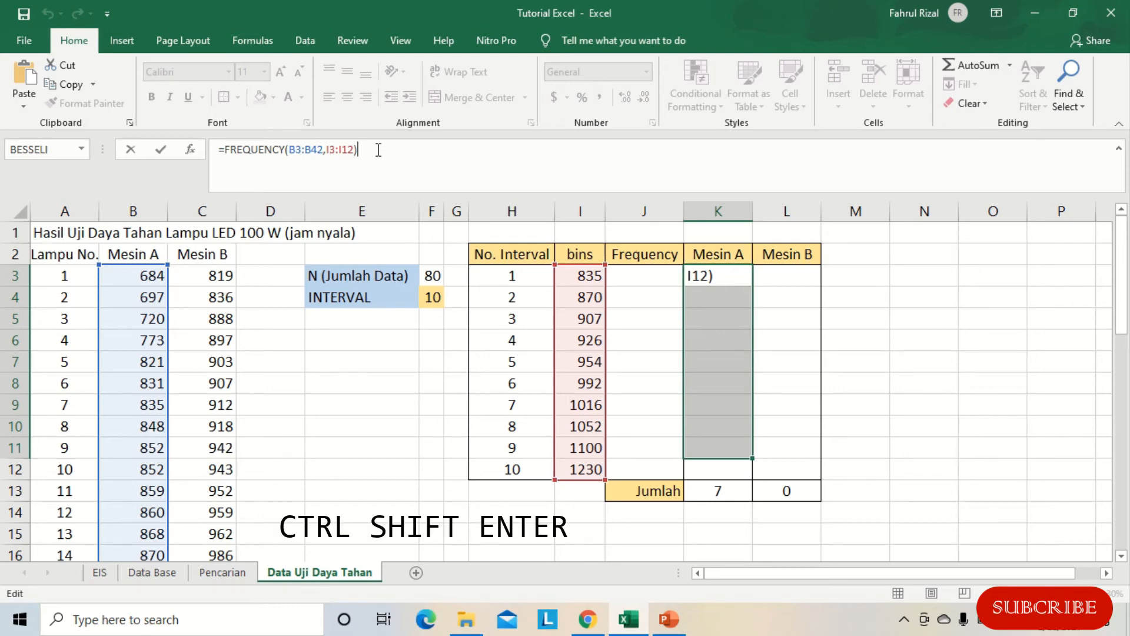
key("ctrl+shift+Return")
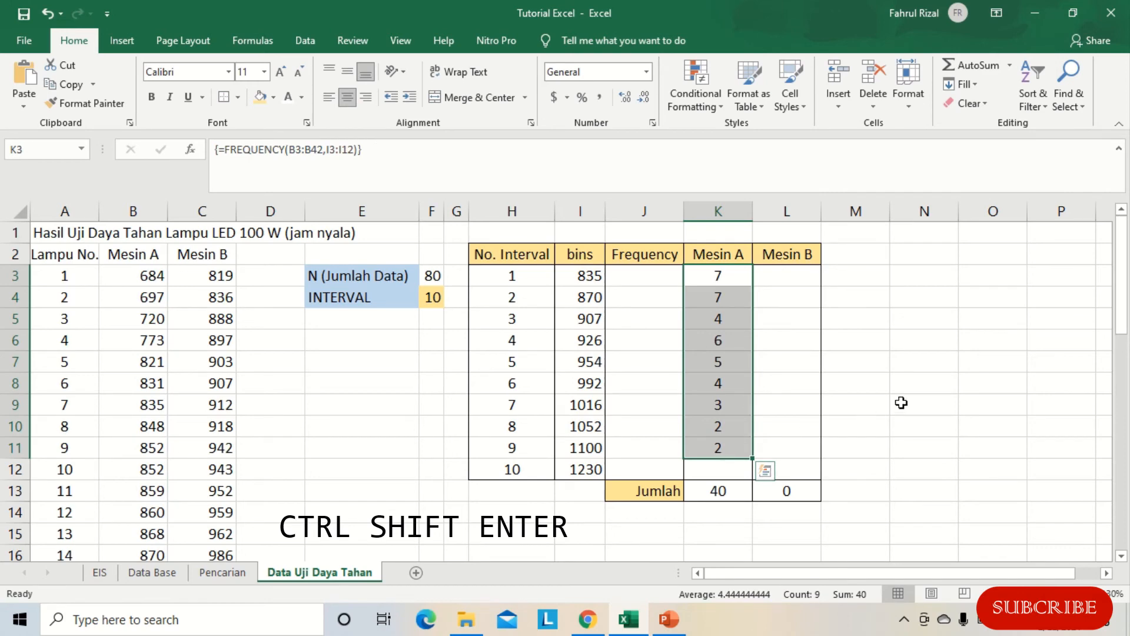
left_click(728, 463)
left_click(963, 391)
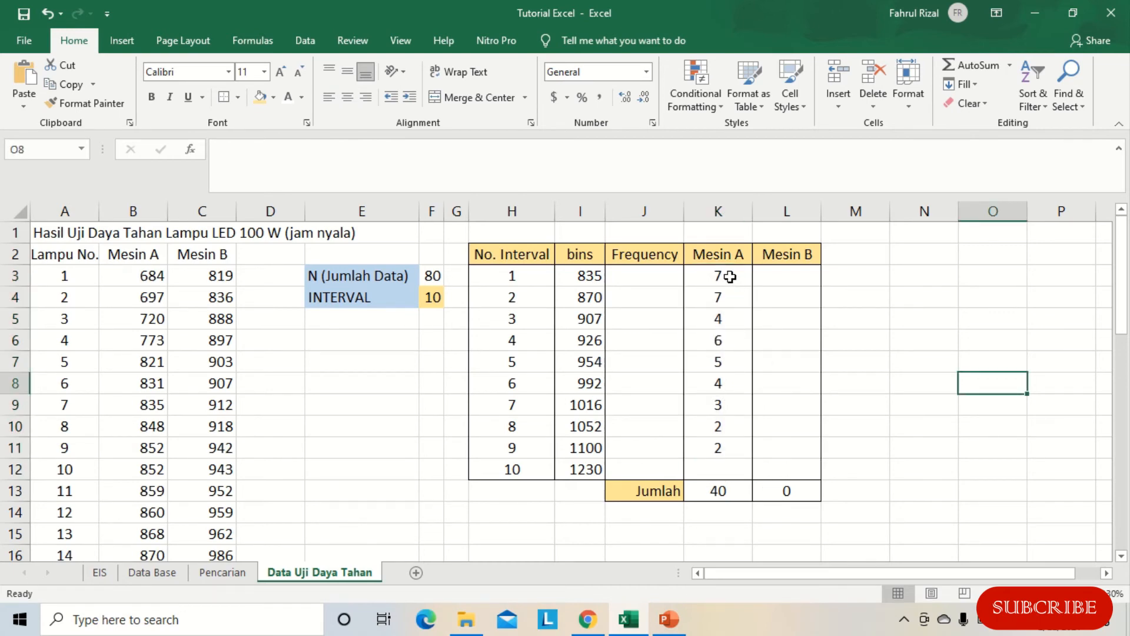
- Re-enter the Mesin A FREQUENCY formula as an array formula across the full range K3:K12
left_click_drag(726, 278, 728, 464)
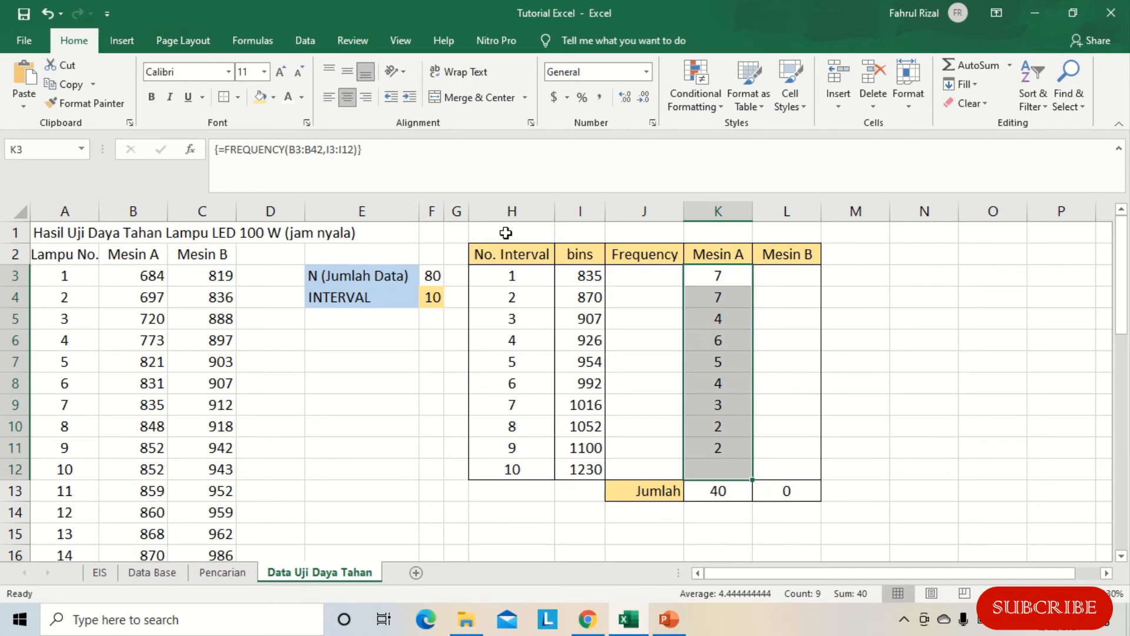
left_click(394, 153)
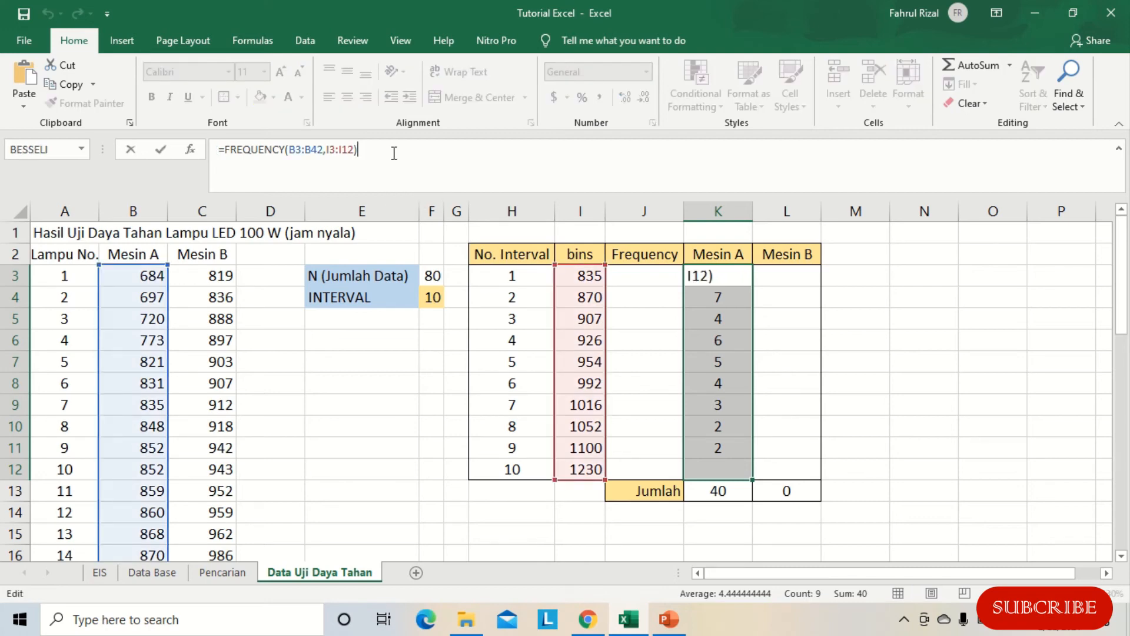
key("ctrl+shift+Return")
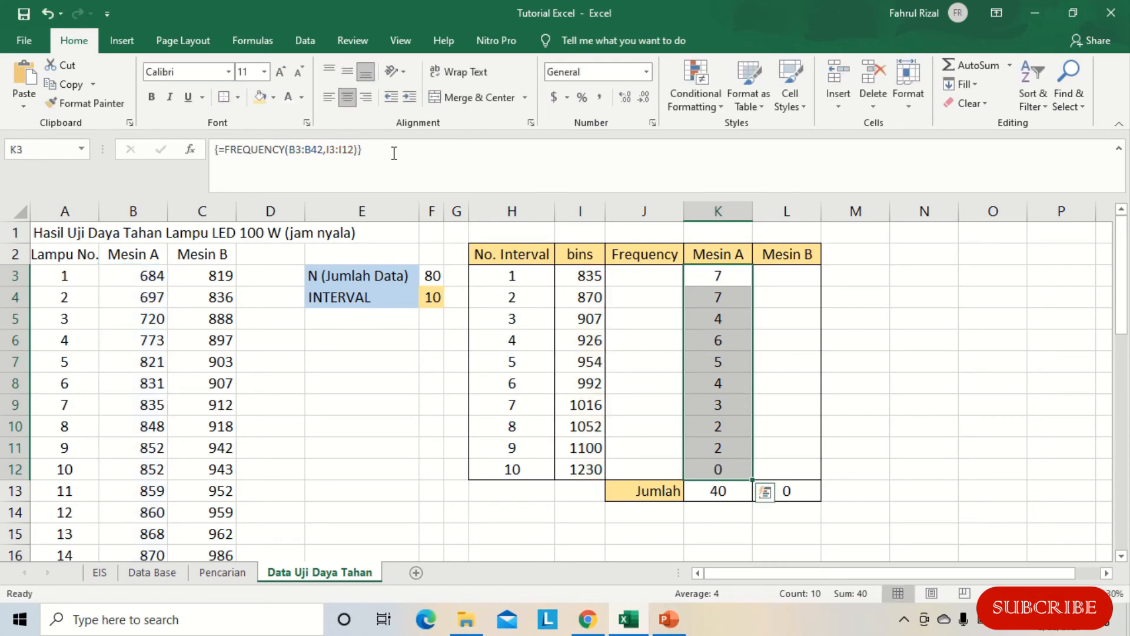
left_click(966, 367)
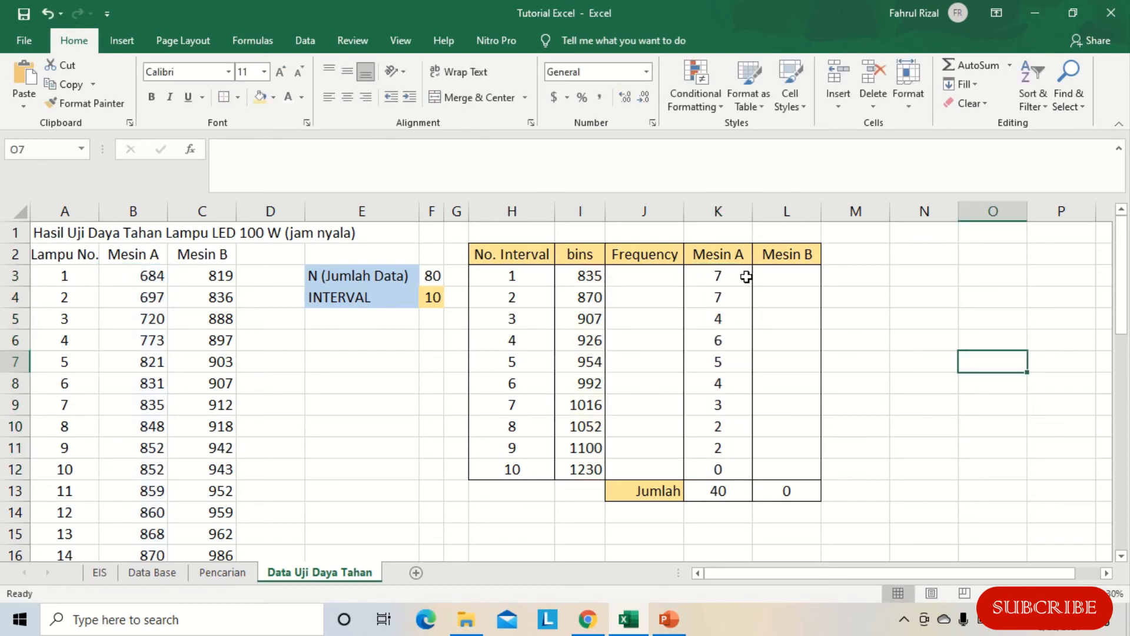
- Enter =FREQUENCY(C3:C42,I3:I12) as an array formula in L3 for Mesin B
left_click(792, 276)
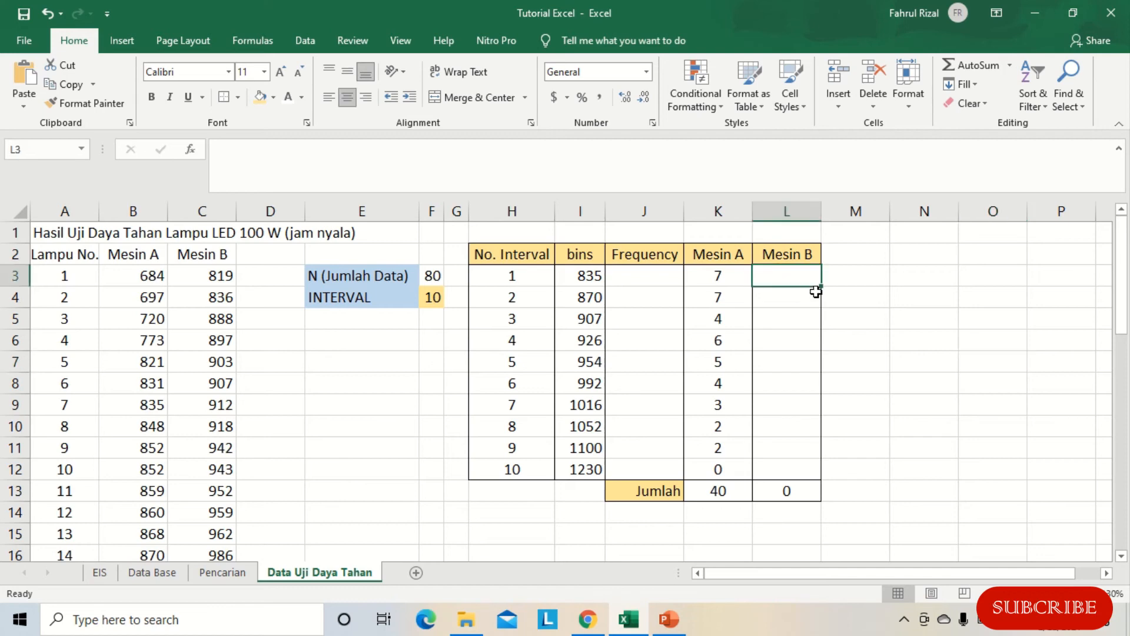
type("=fre")
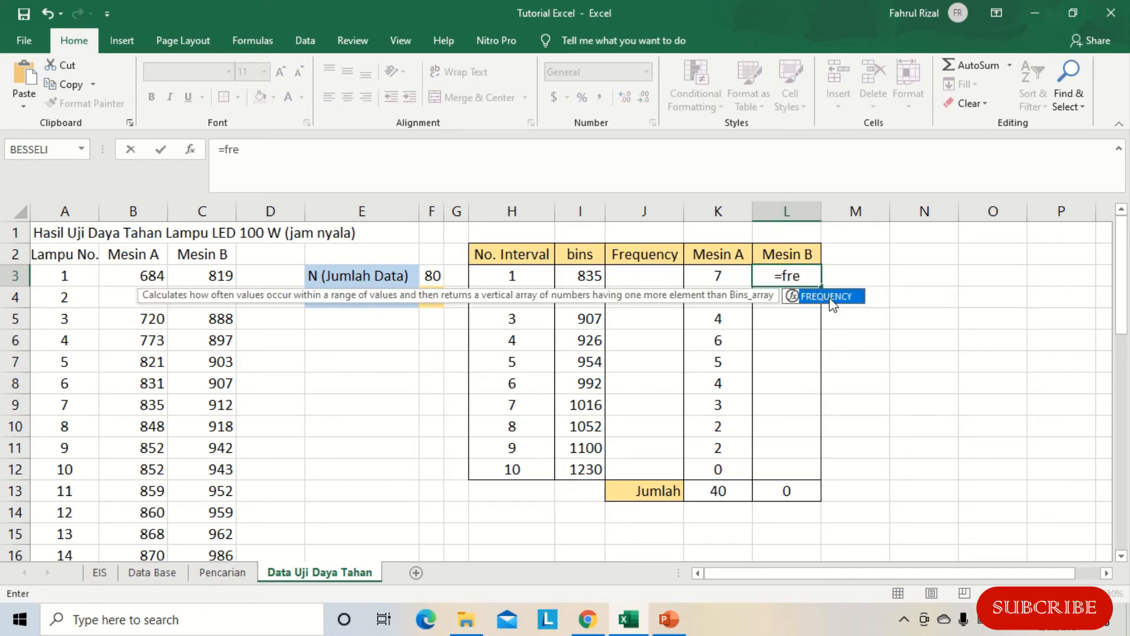
double_click(818, 297)
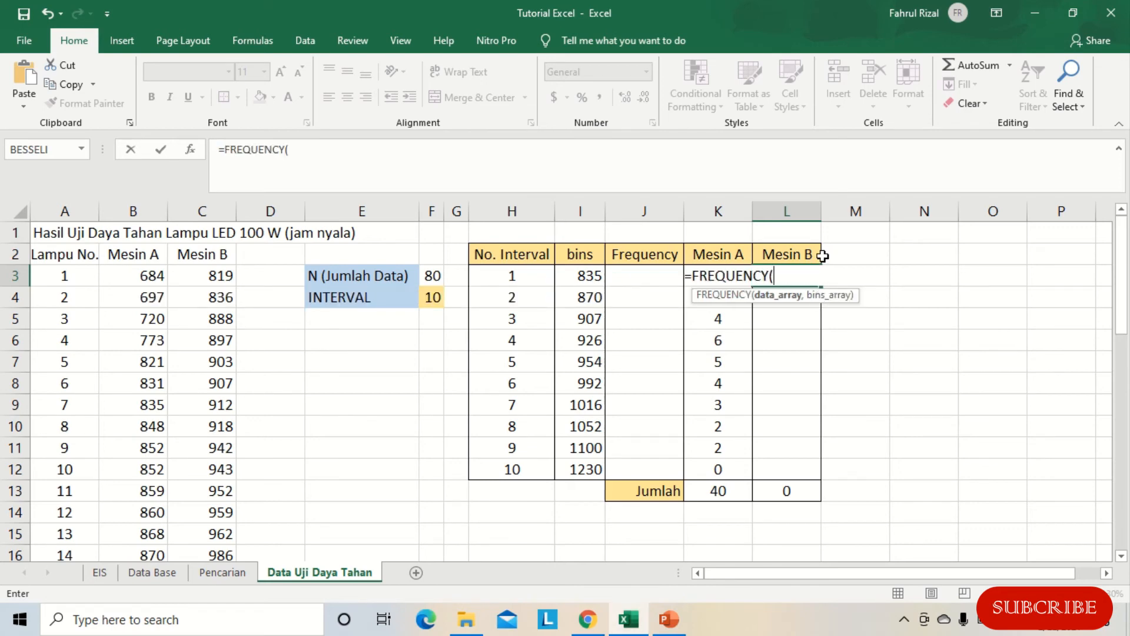
type("c")
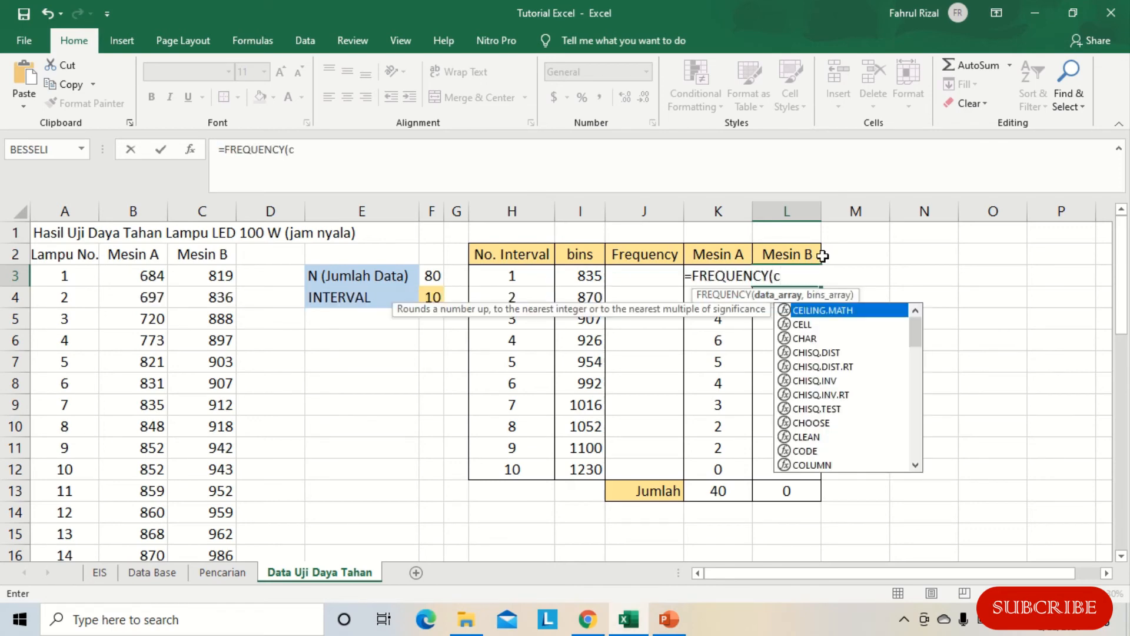
type("3:")
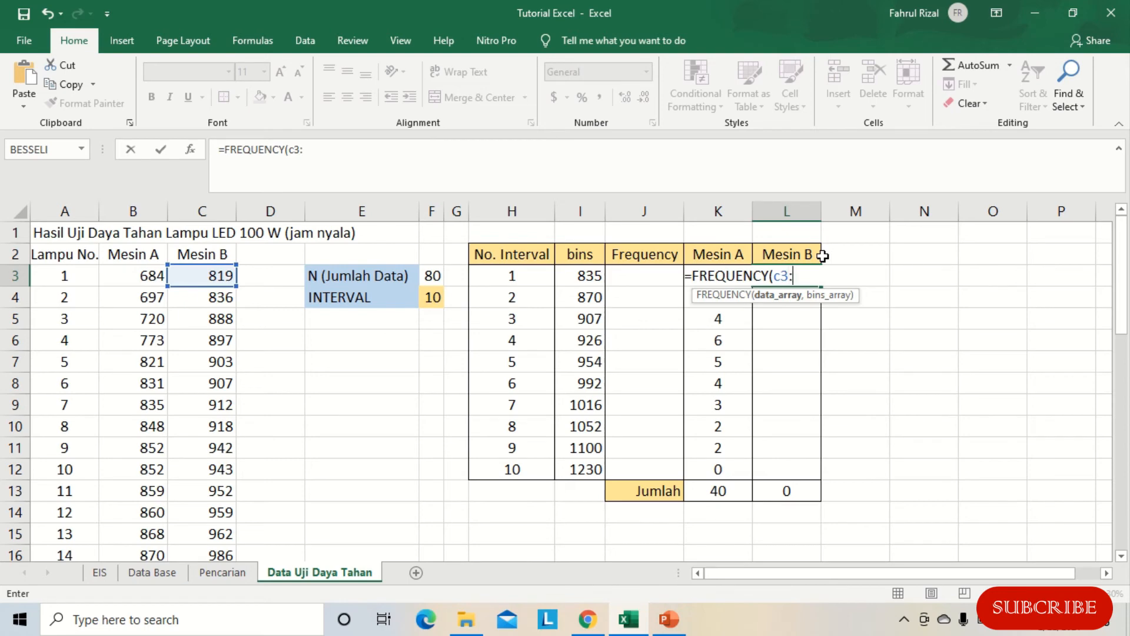
type("c42")
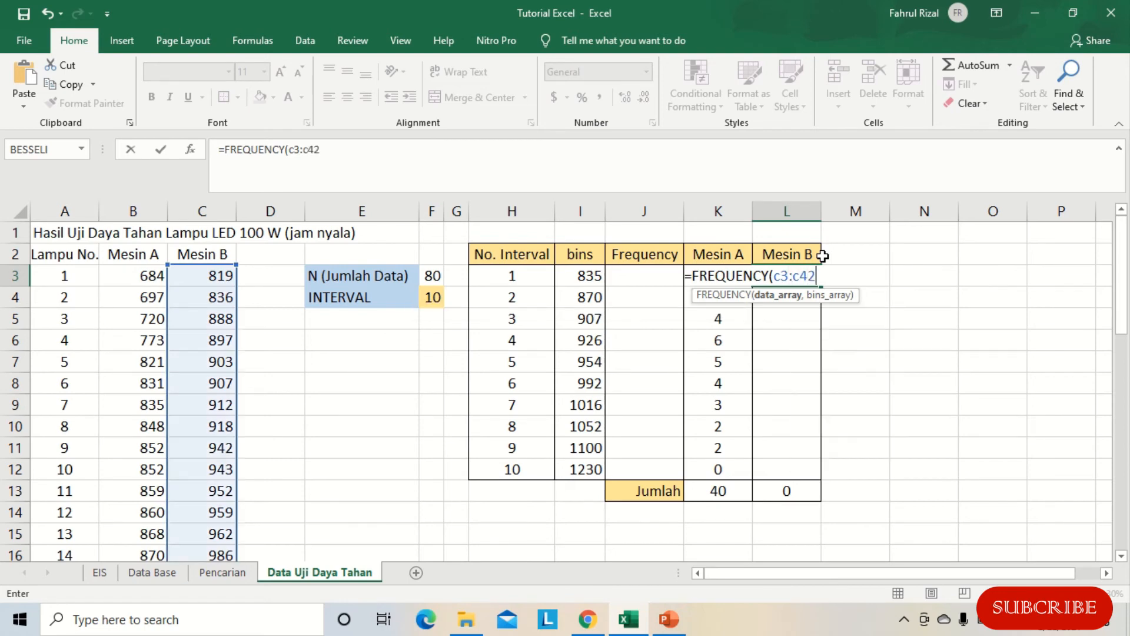
type(",i")
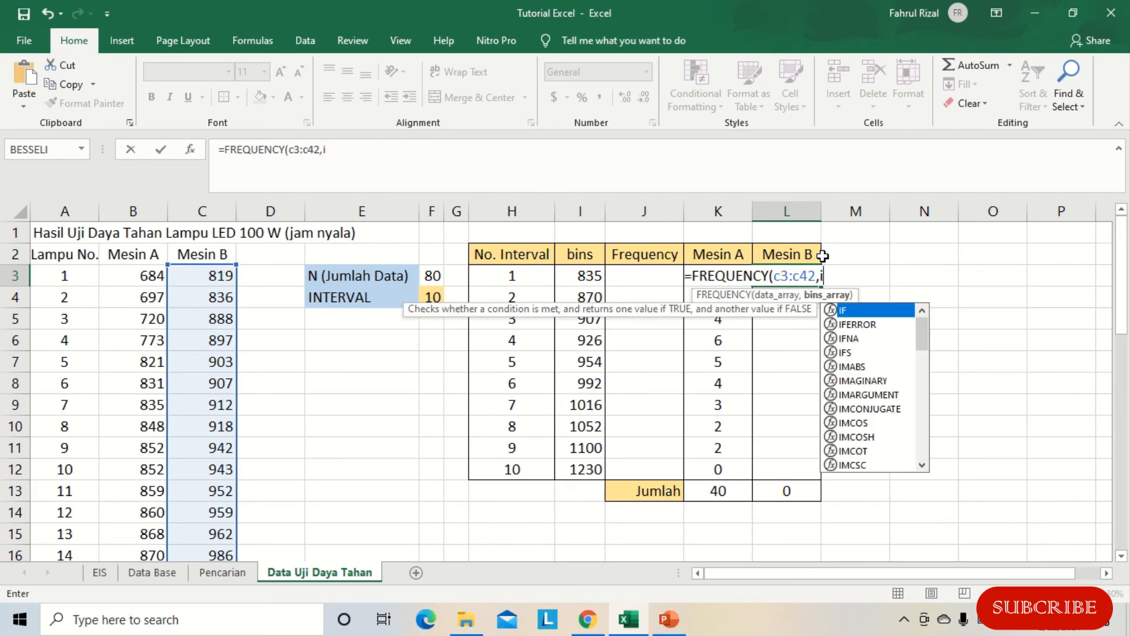
type("3:")
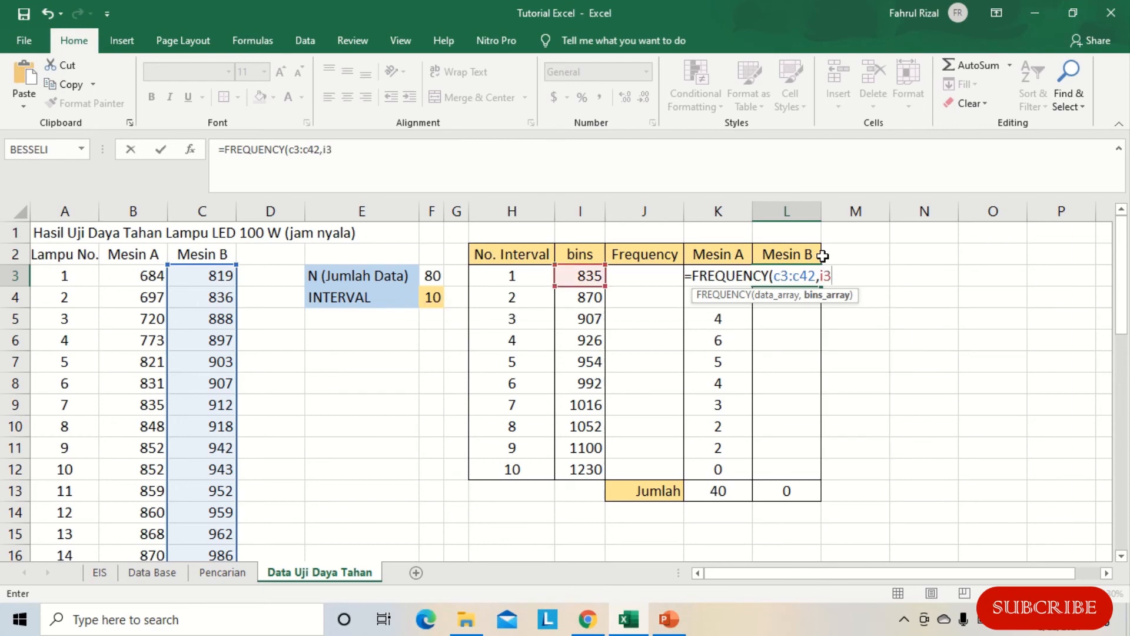
type("i12")
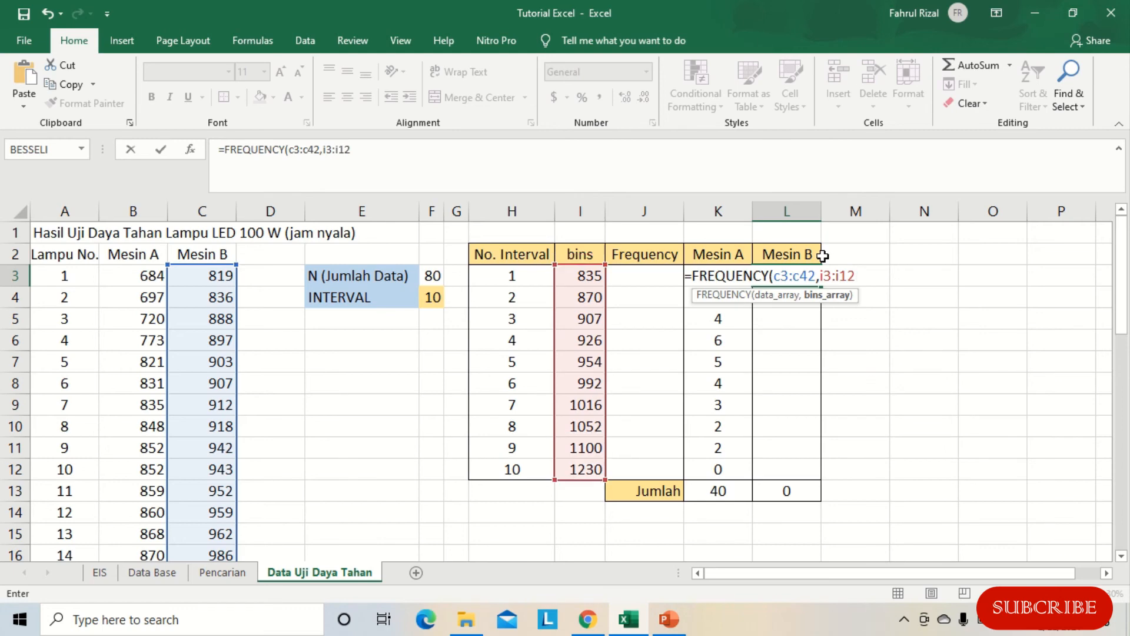
type(")")
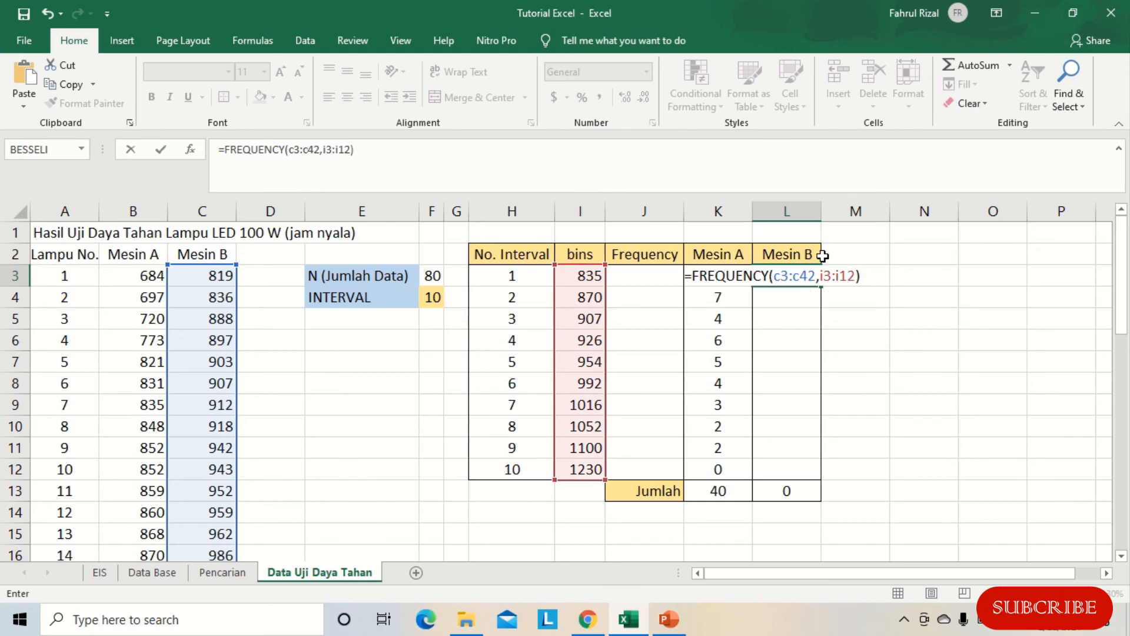
key("ctrl+shift+Return")
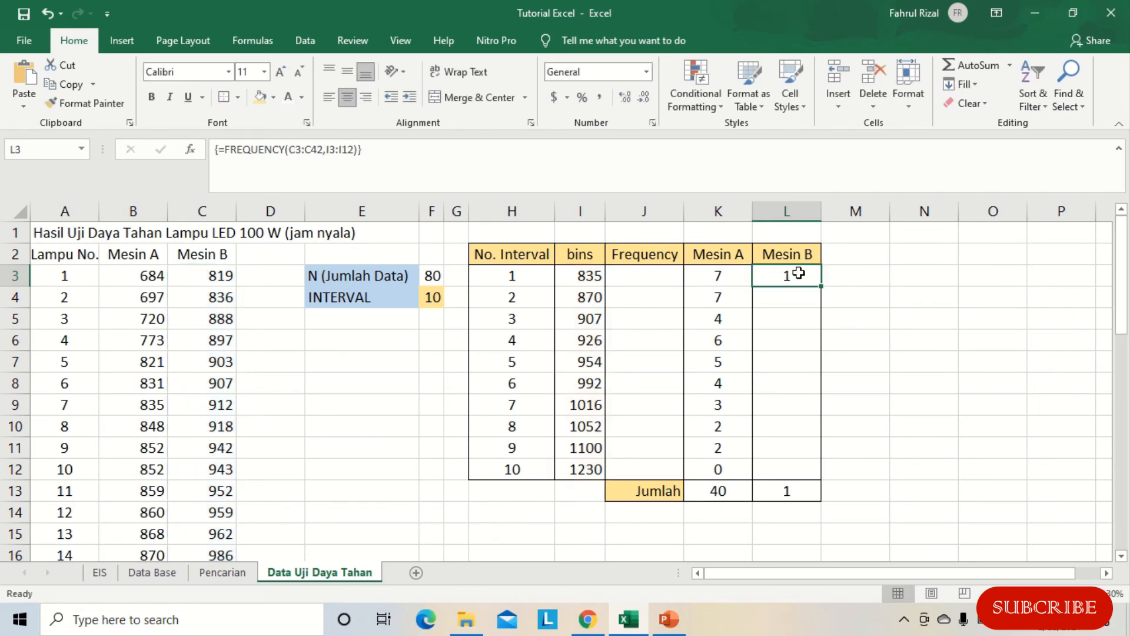
- Re-enter the Mesin B formula =FREQUENCY(C3:C42,I3:I12) as an array formula across the full range L3:L12
left_click_drag(795, 274, 793, 463)
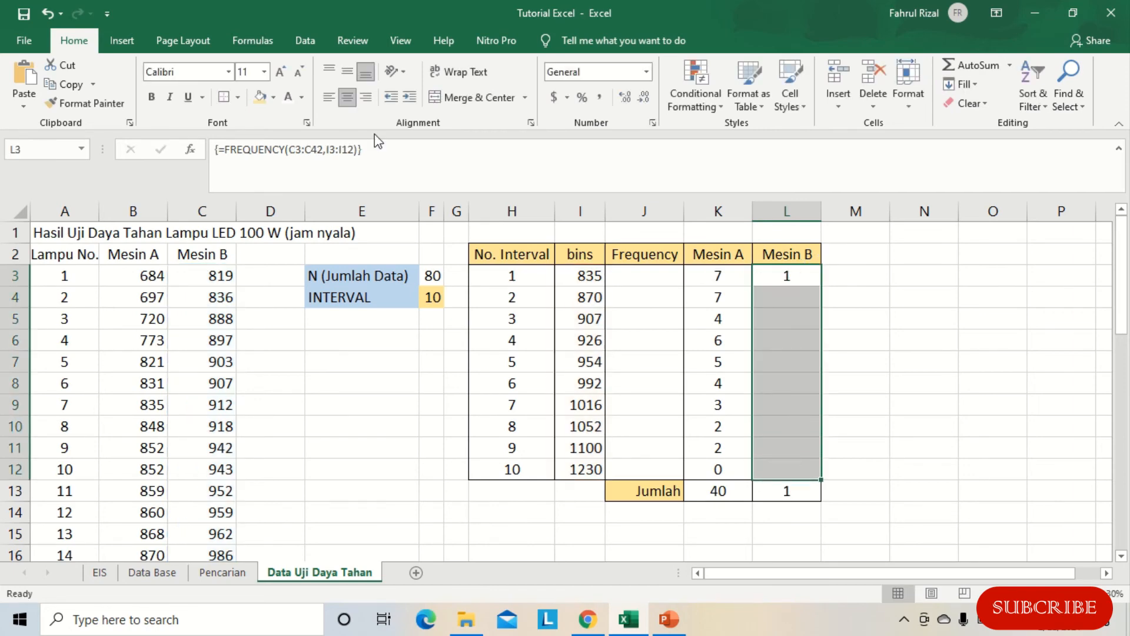
left_click(396, 161)
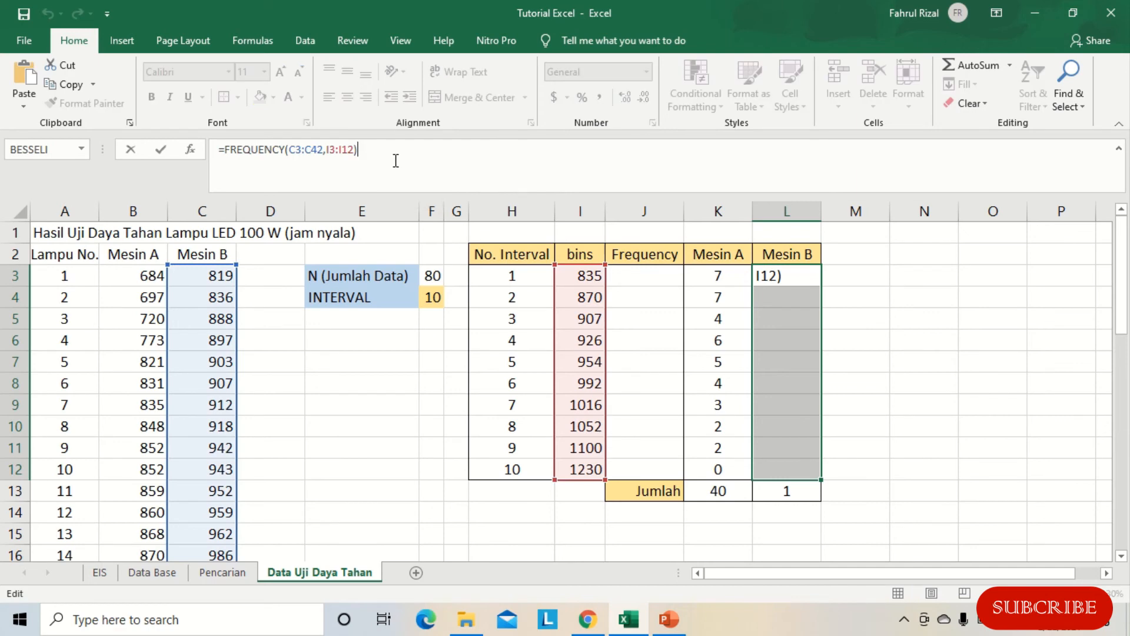
key("ctrl+shift+Return")
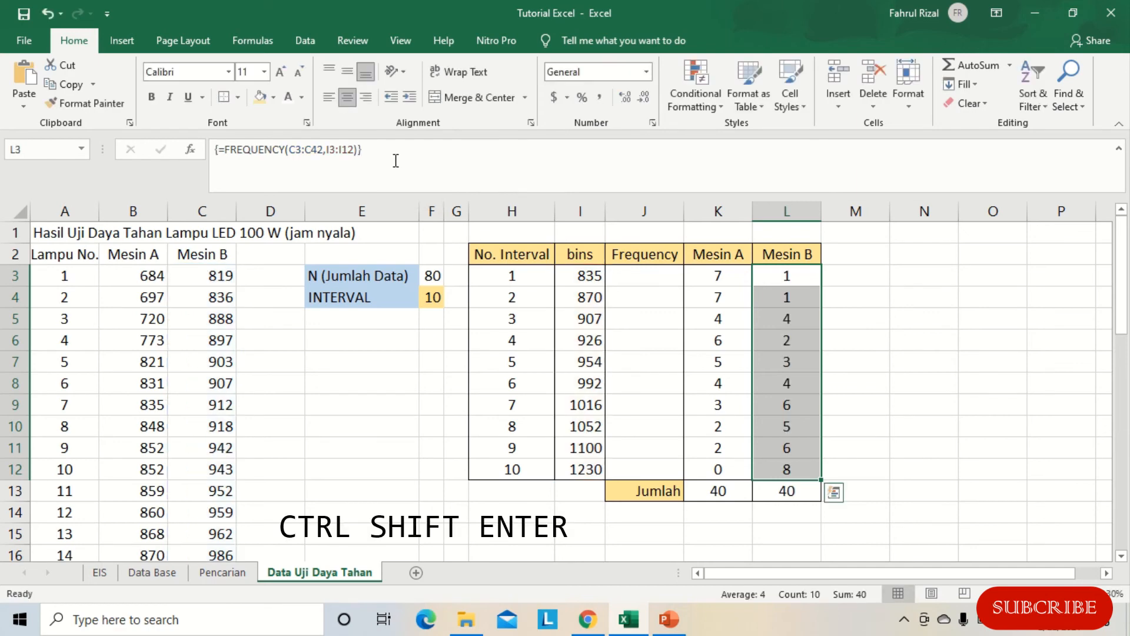
left_click(860, 312)
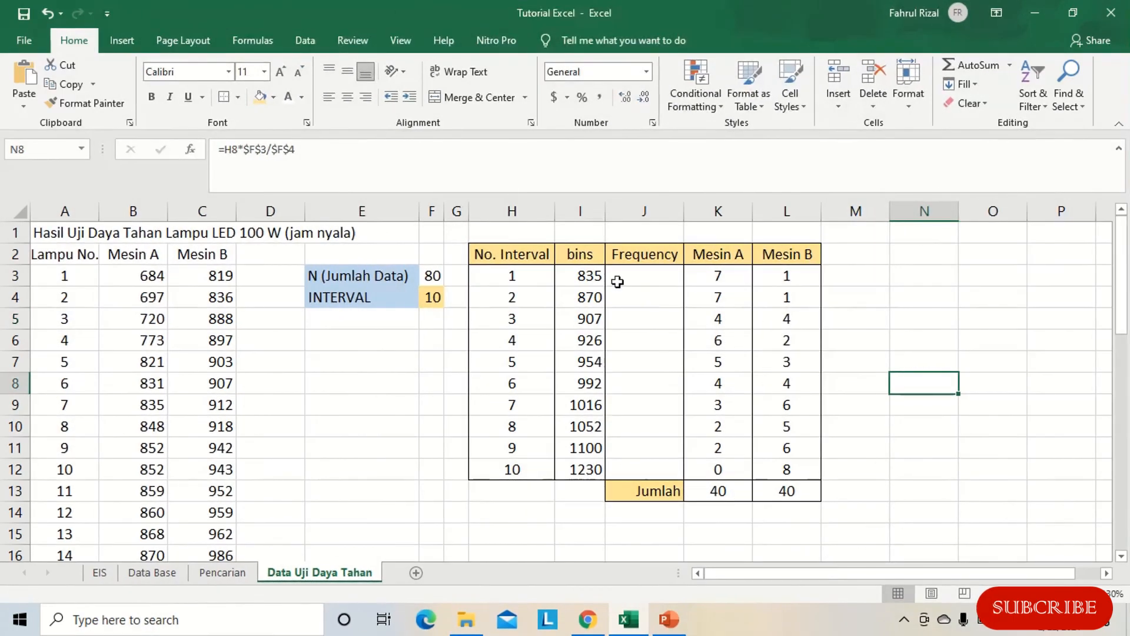
- Enter the first interval label in J3 with the formula ="0"&"-"&I3
left_click(617, 282)
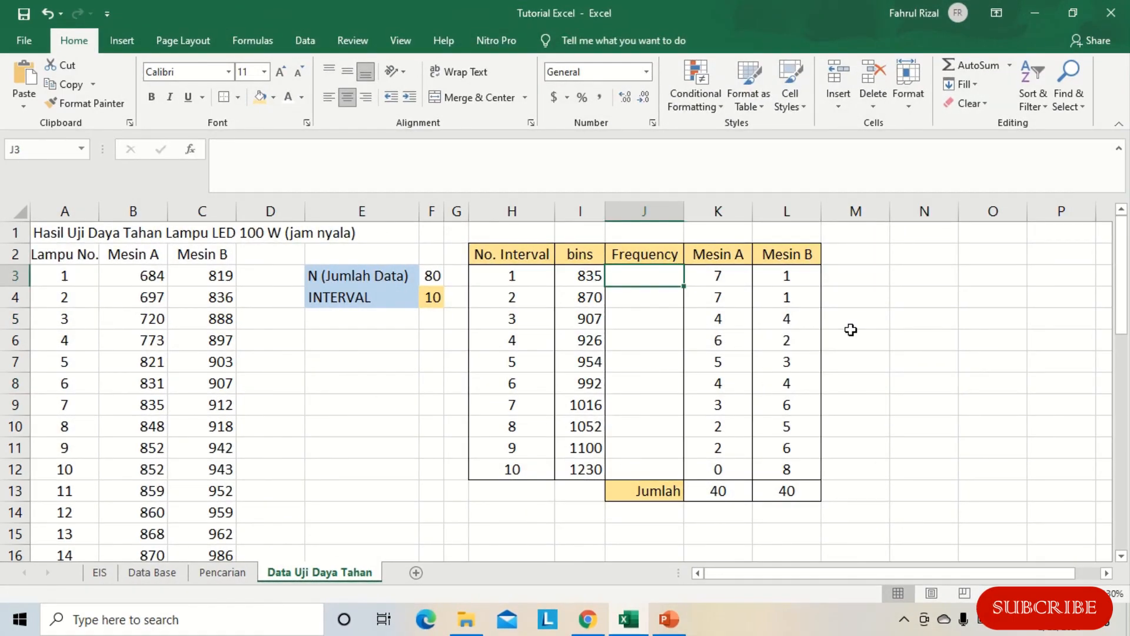
type("=")
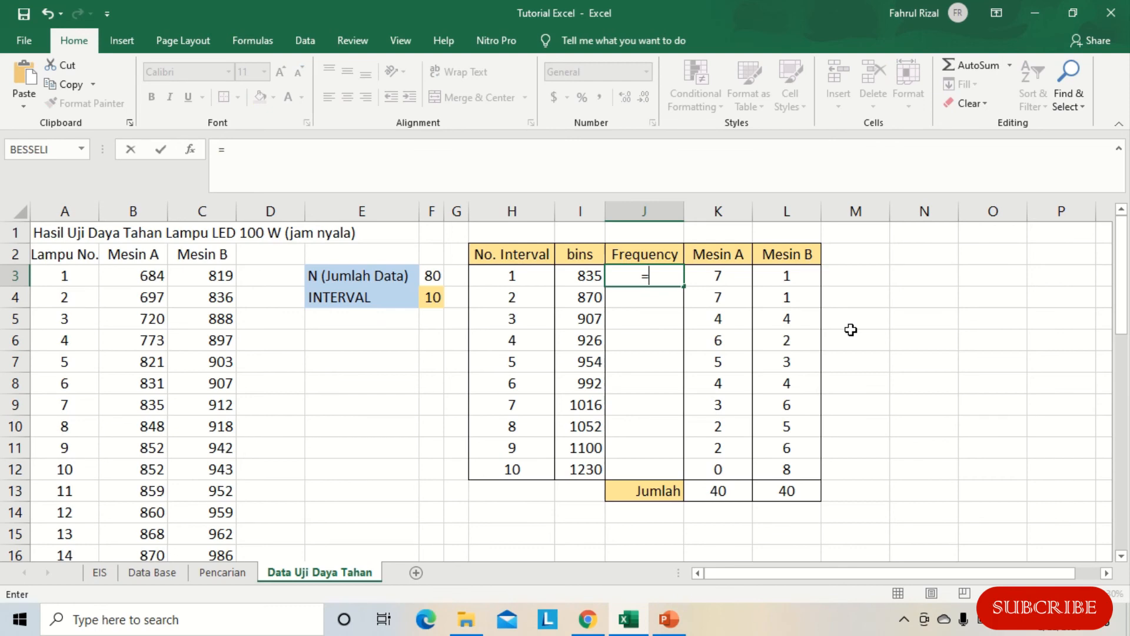
type("\"0\"&\"-")
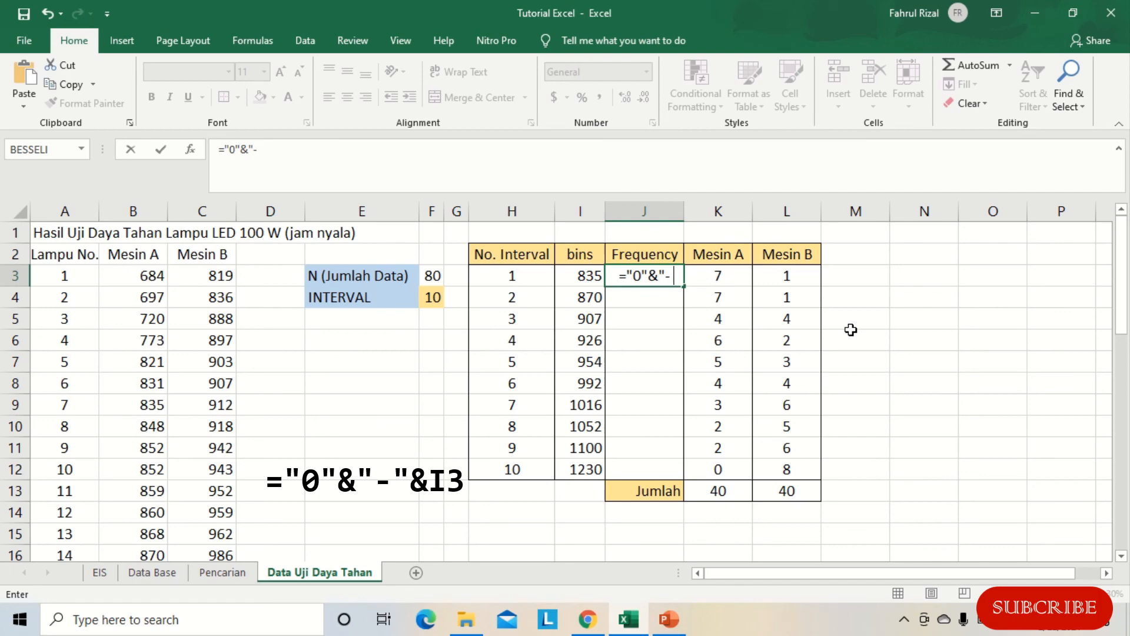
type("\"&")
left_click(583, 275)
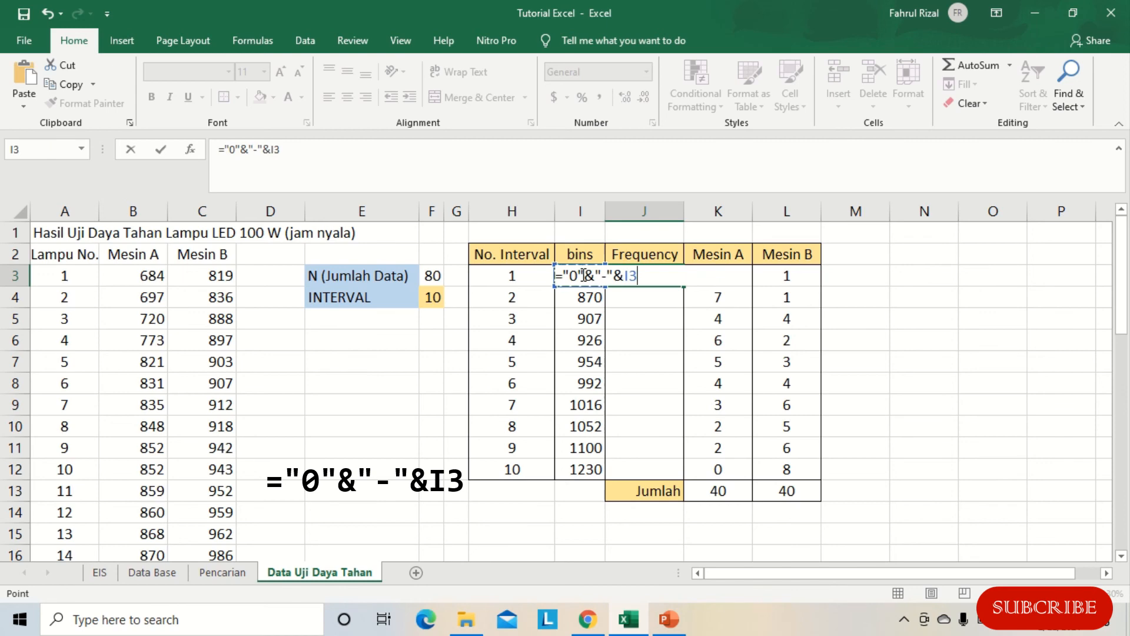
key("Return")
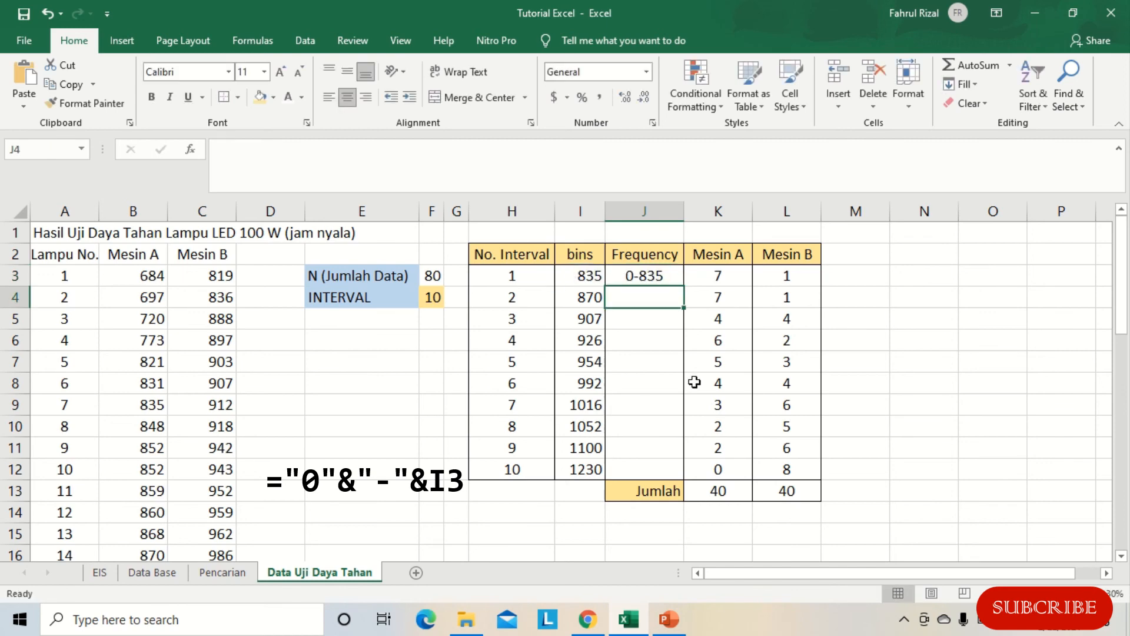
- Enter the second interval label in J4 with the formula =I3+1&"-"&I4
type("=")
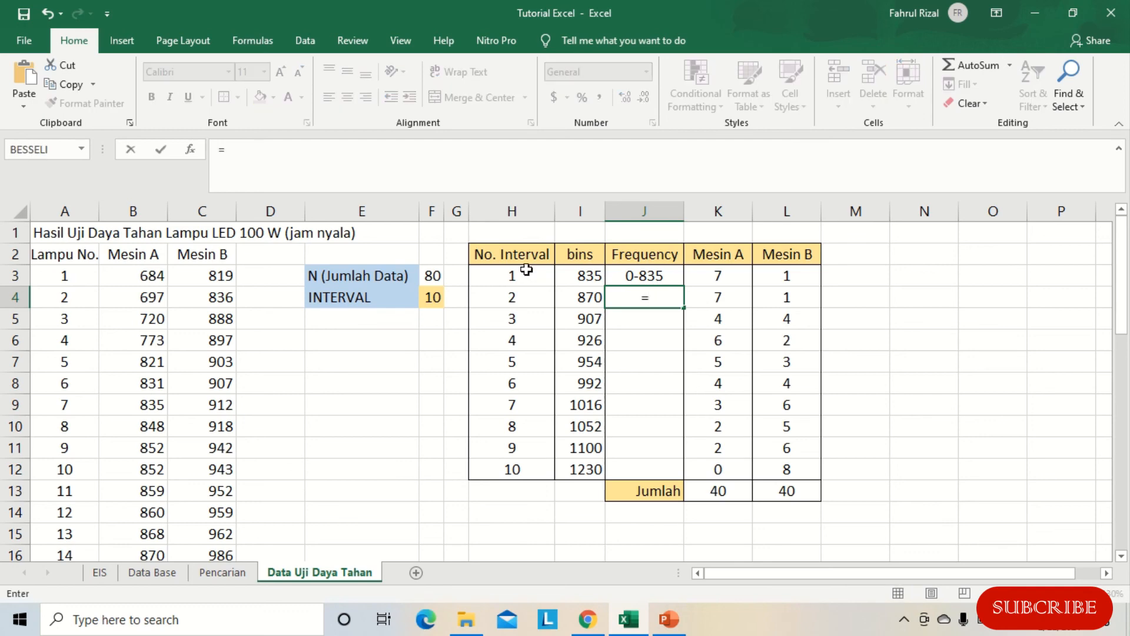
left_click(573, 277)
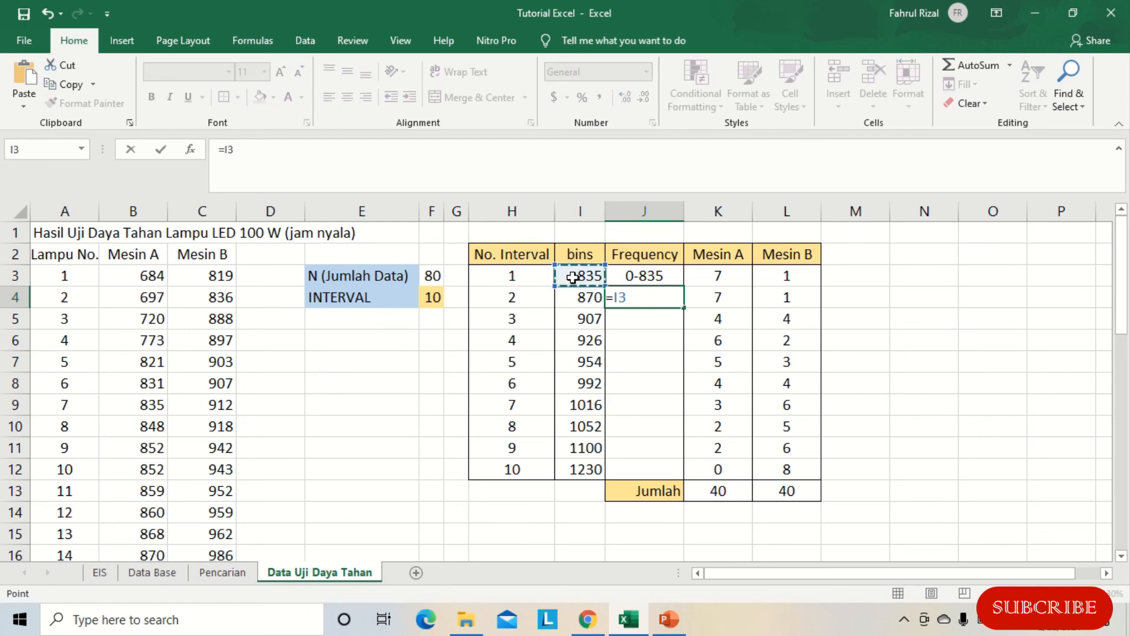
type("+1")
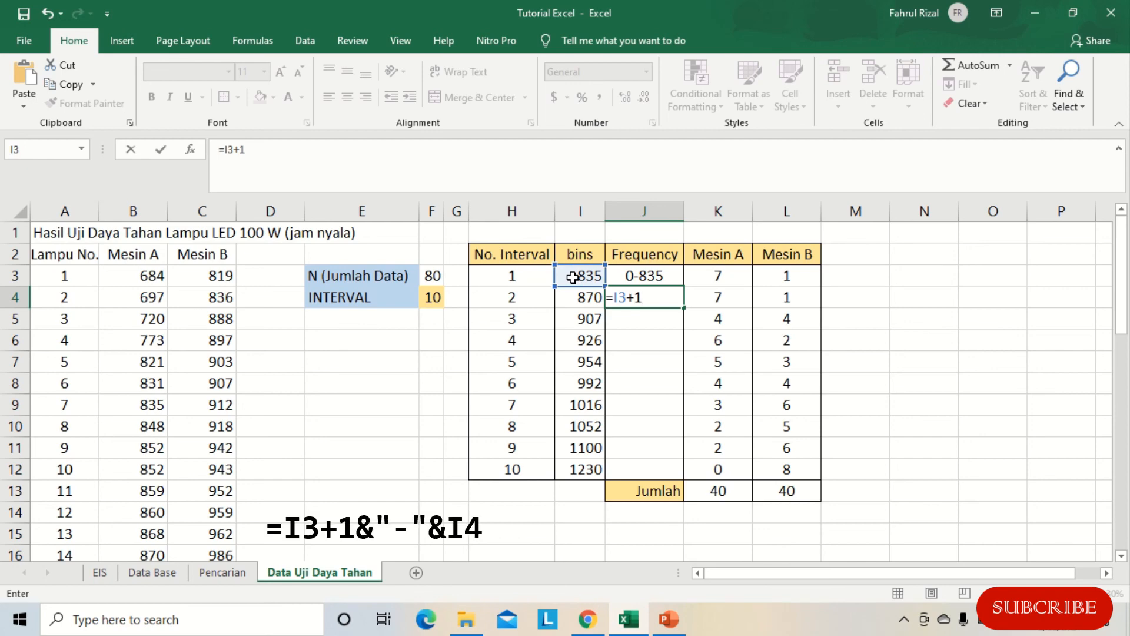
type("&\"-\"&")
left_click(570, 292)
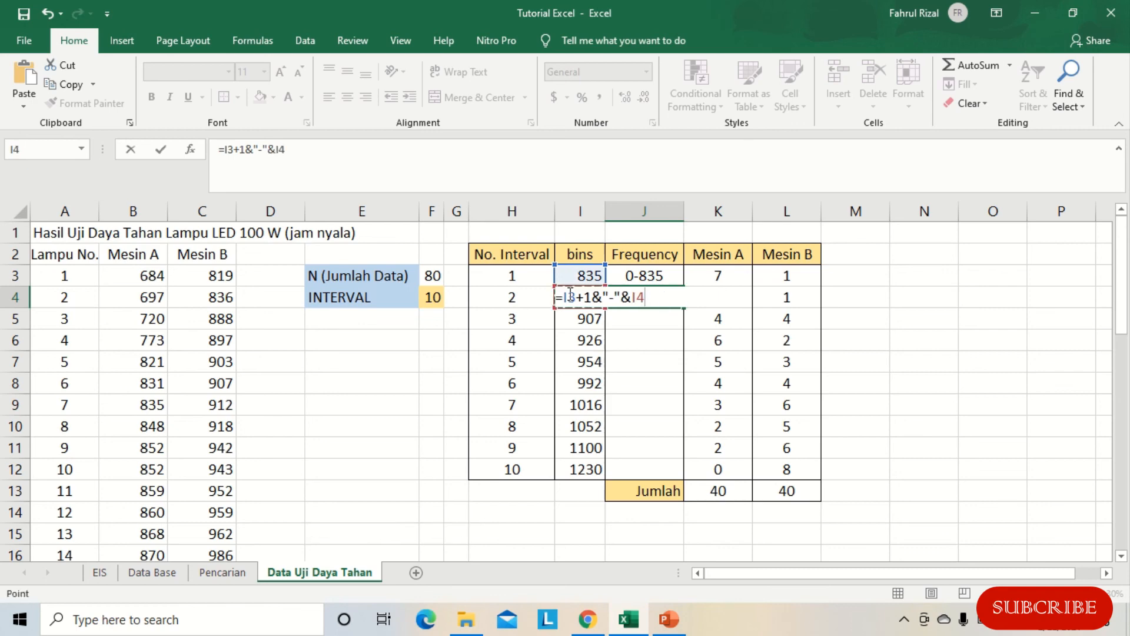
key("Return")
- Fill the J4 interval label formula down through J12
left_click(676, 302)
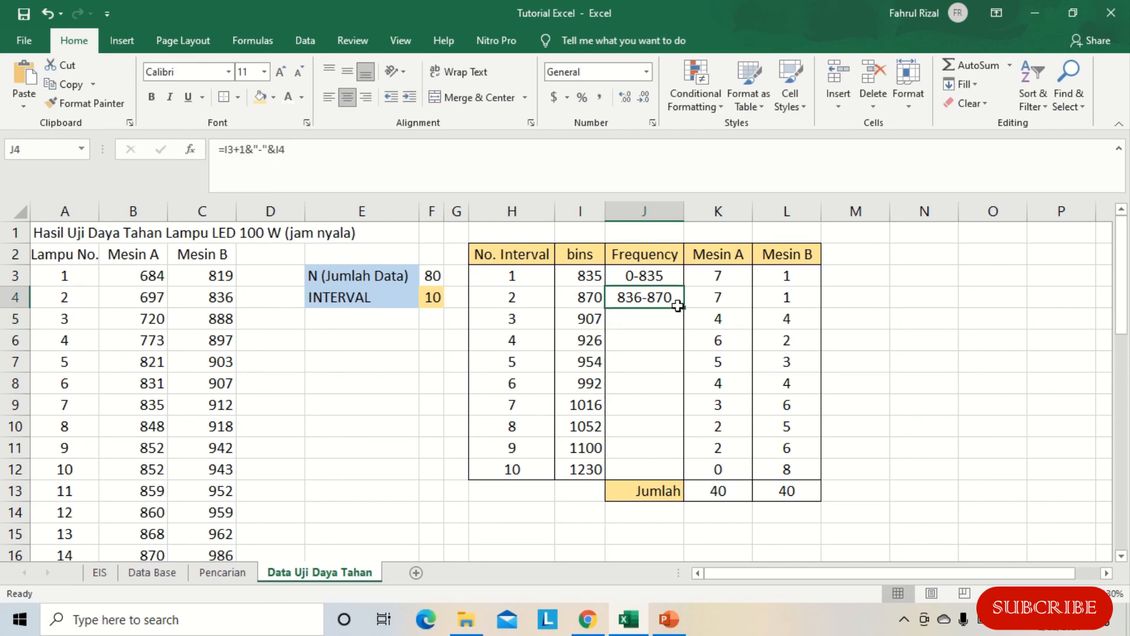
left_click_drag(683, 306, 674, 482)
left_click(849, 420)
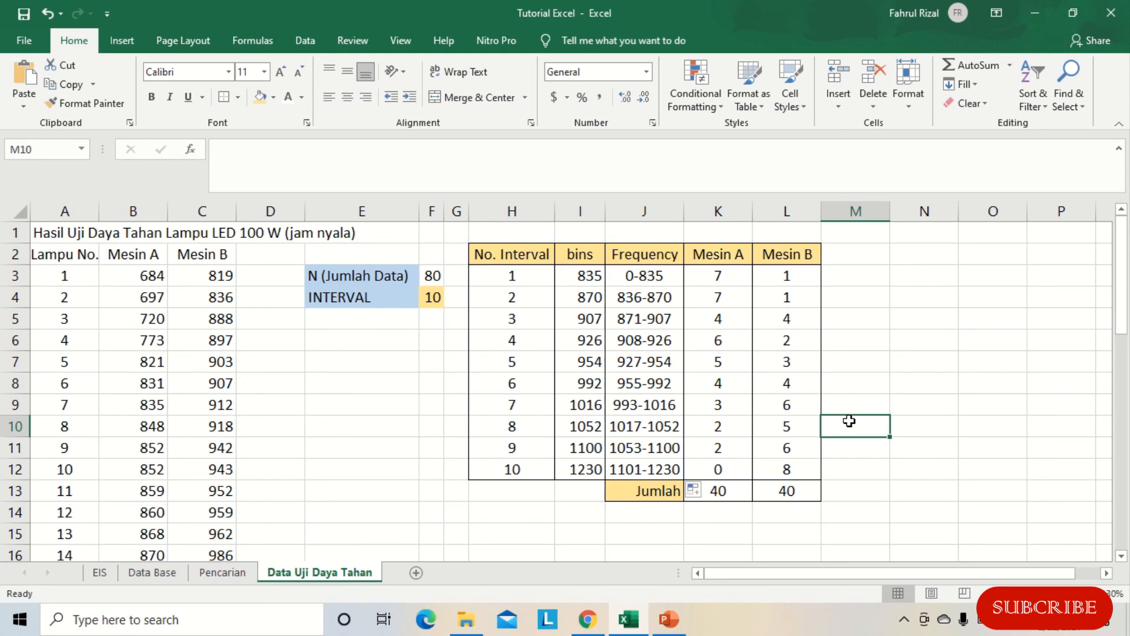
left_click_drag(647, 259, 782, 490)
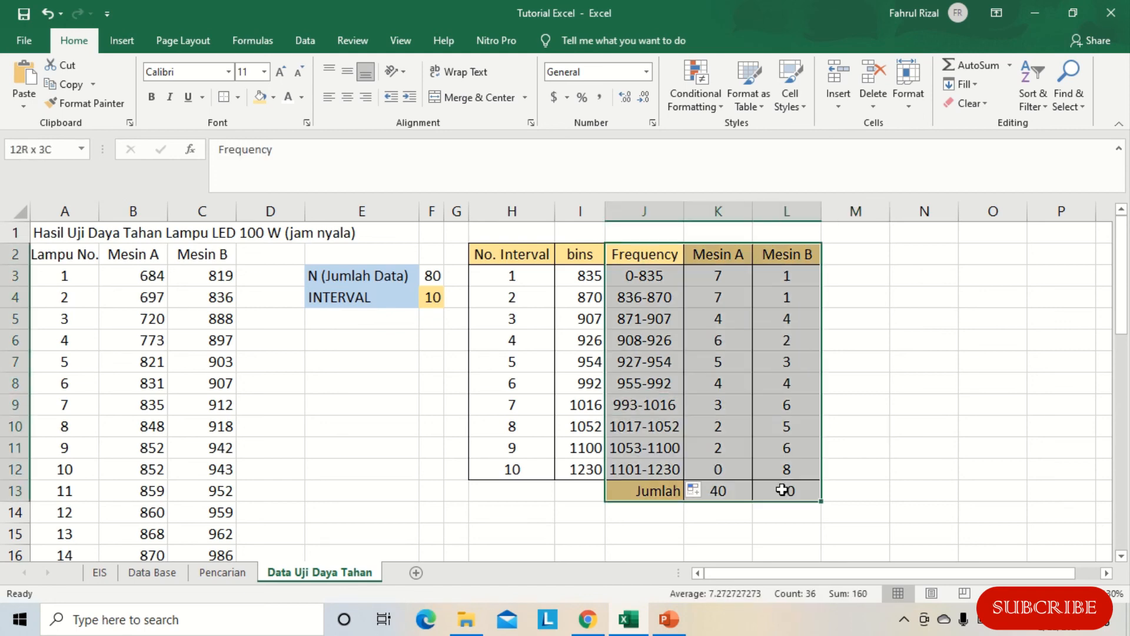
left_click(841, 341)
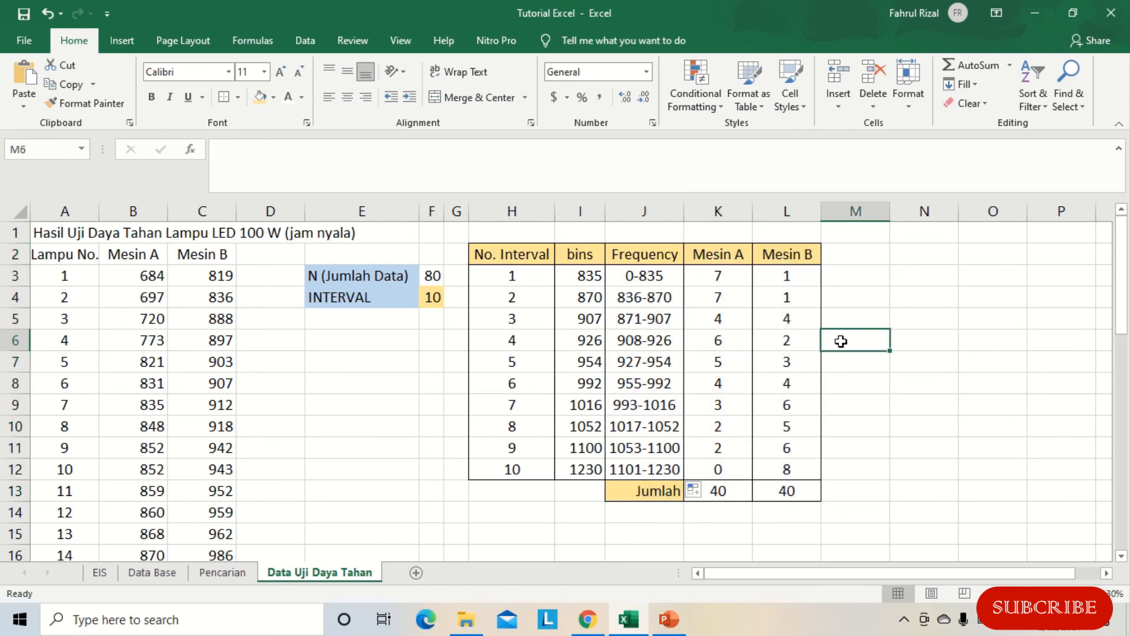